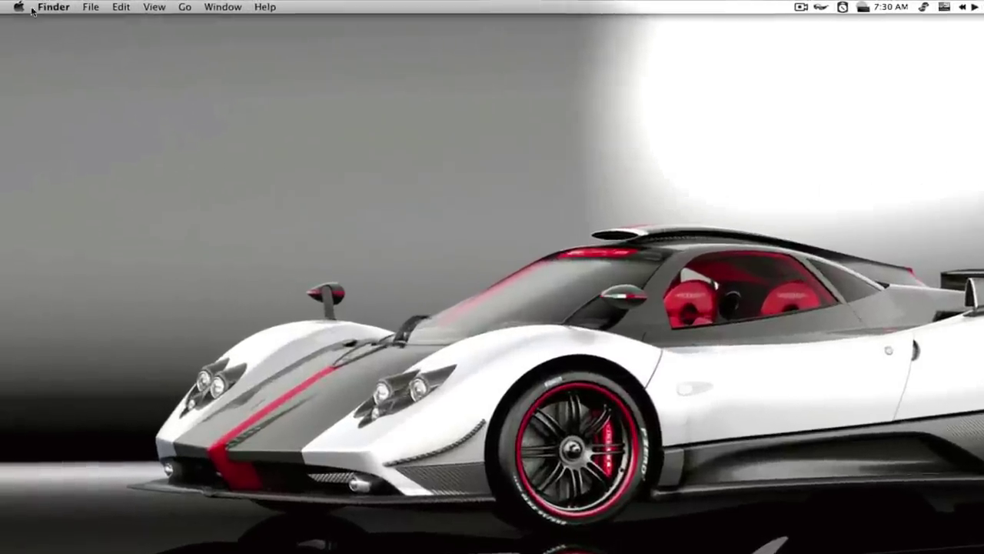
In System Preferences' Sound pane, drag the Line In input volume slider higher.
left_click(13, 5)
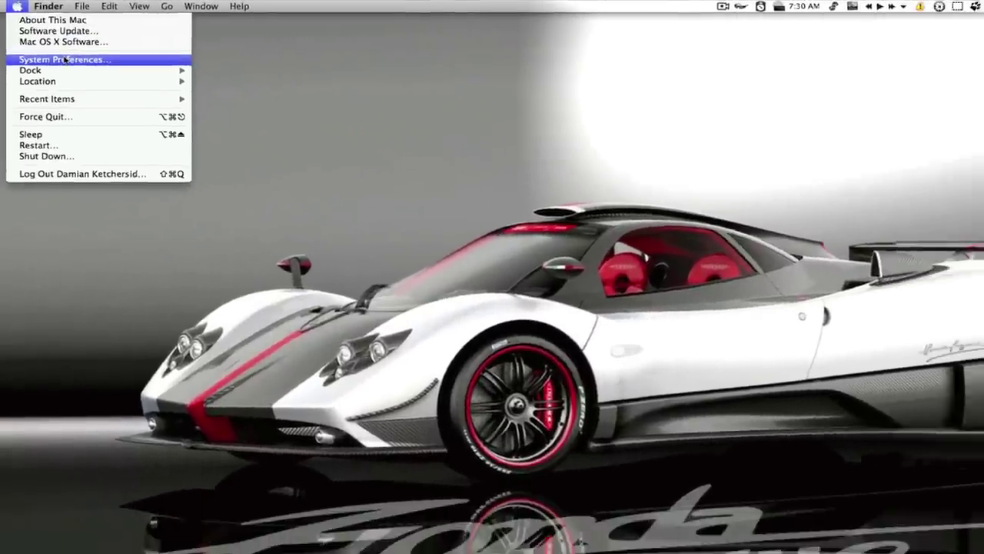
left_click(73, 67)
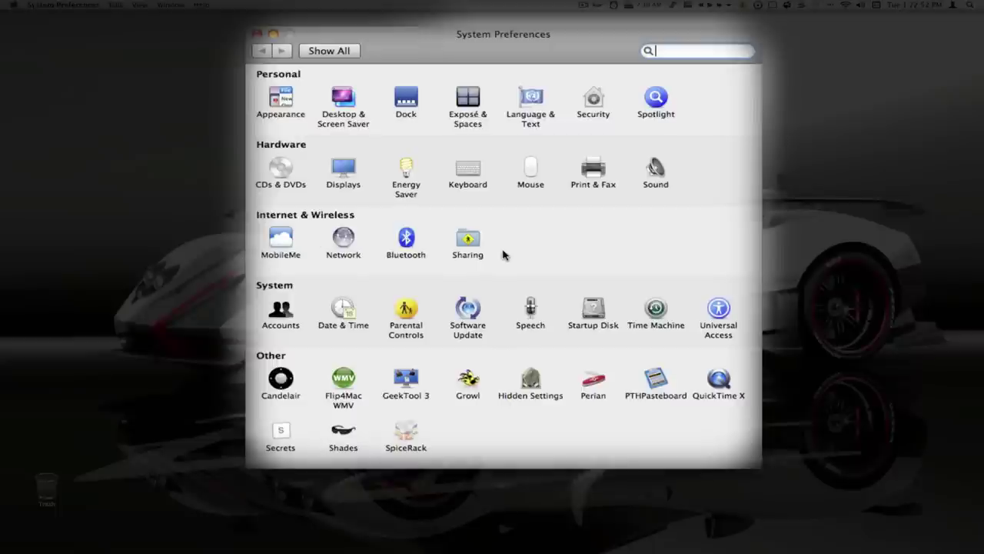
left_click(645, 192)
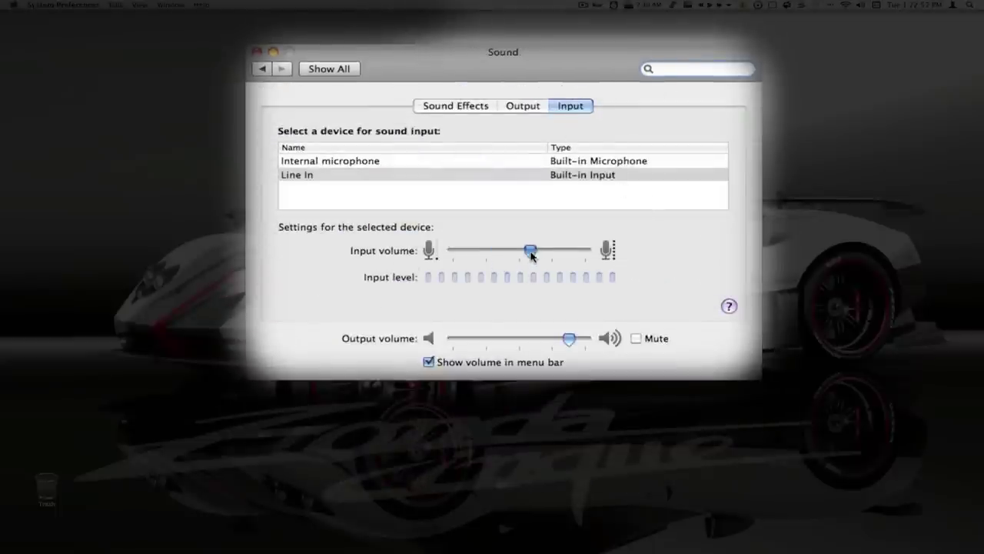
left_click_drag(531, 254, 550, 254)
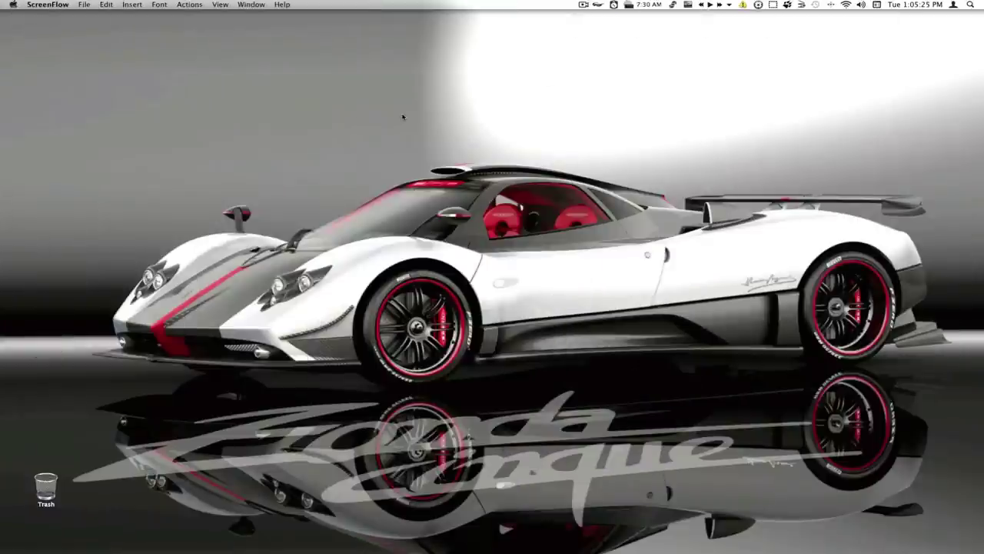
Start a QuickTime webcam movie recording, then shrink its window and park it bottom-right.
key("super+Tab")
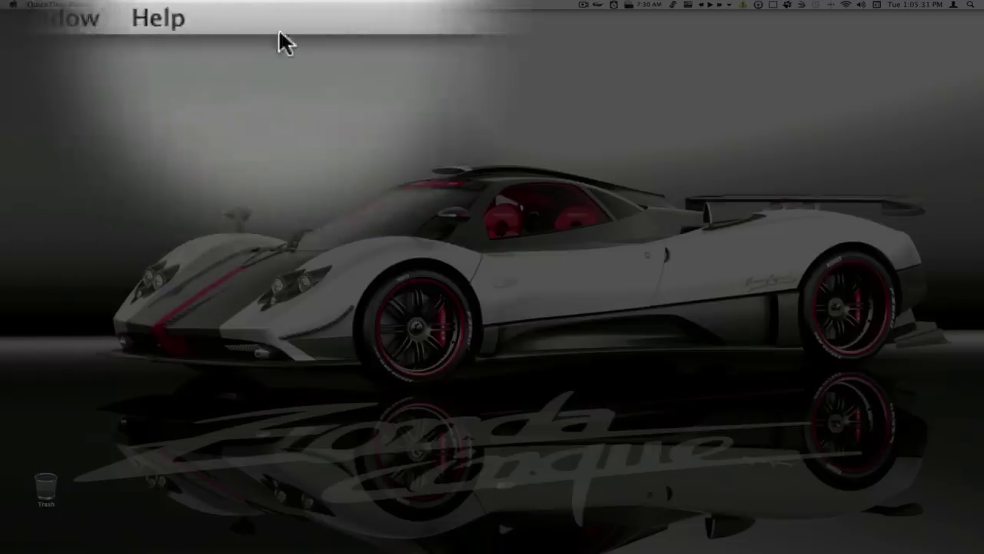
left_click(202, 20)
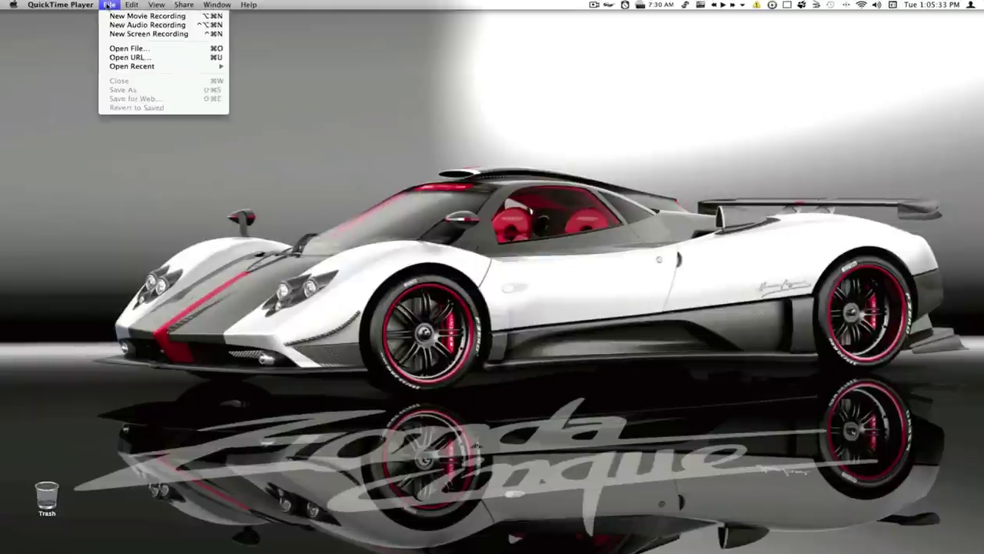
left_click(164, 24)
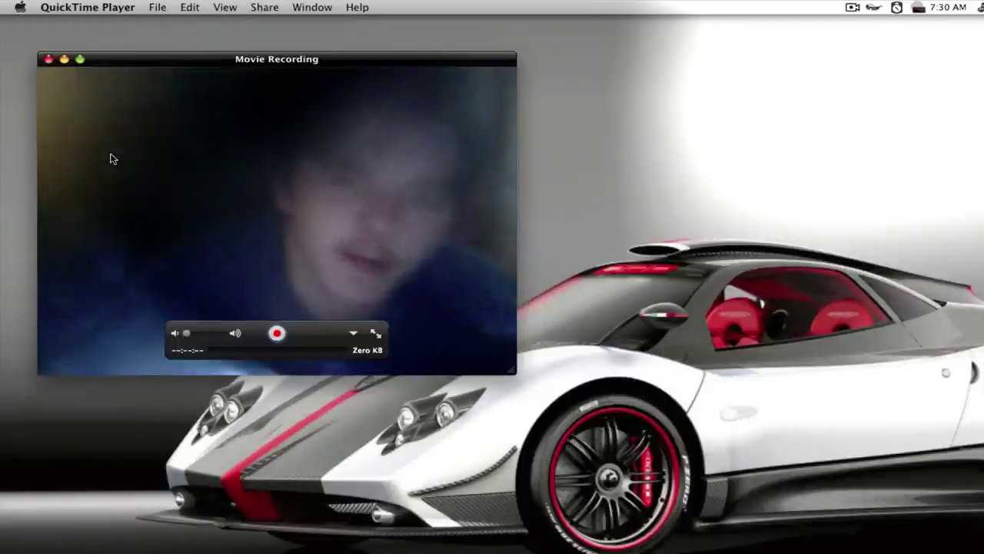
left_click(278, 333)
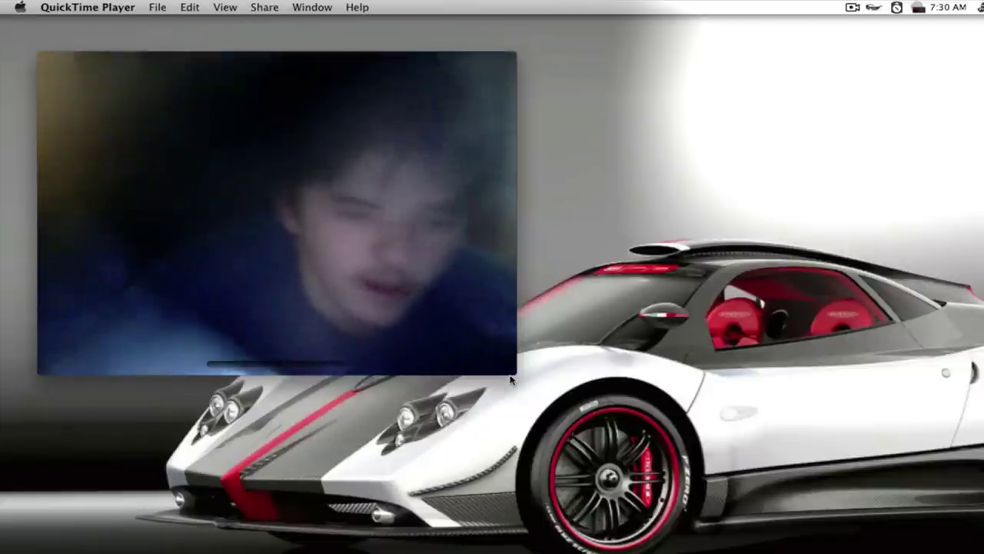
left_click_drag(514, 372, 350, 314)
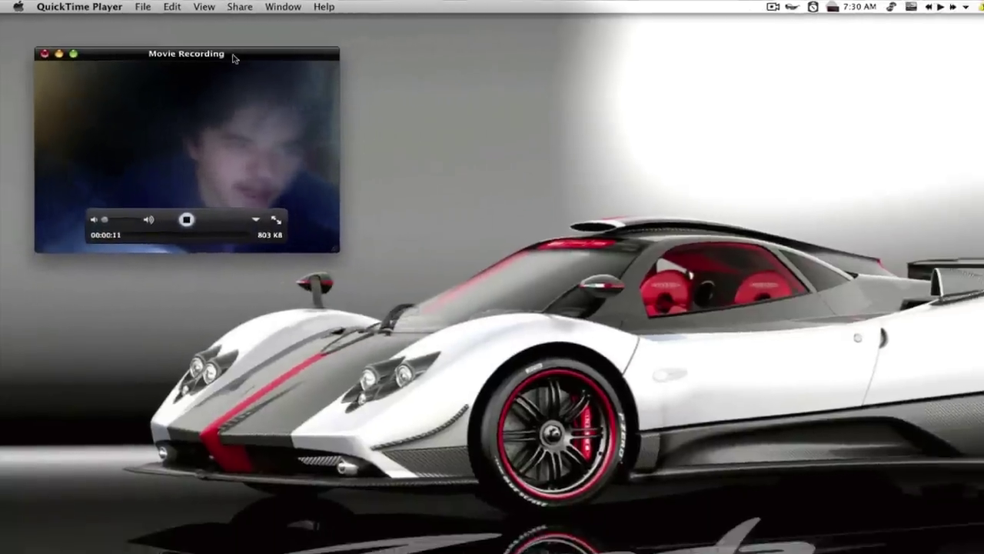
left_click_drag(235, 59, 904, 408)
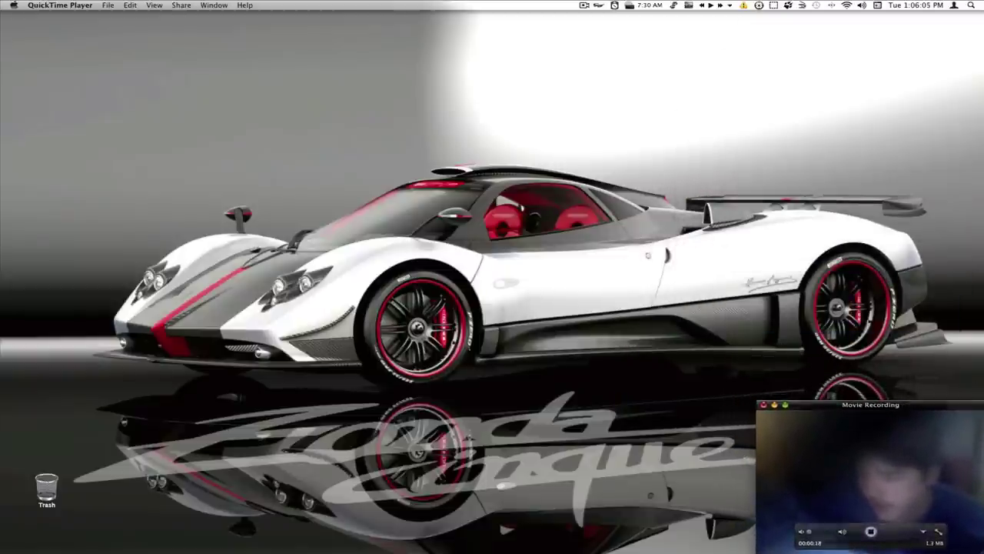
Open a new screen recording, then cancel the first attempt to start it.
left_click(108, 6)
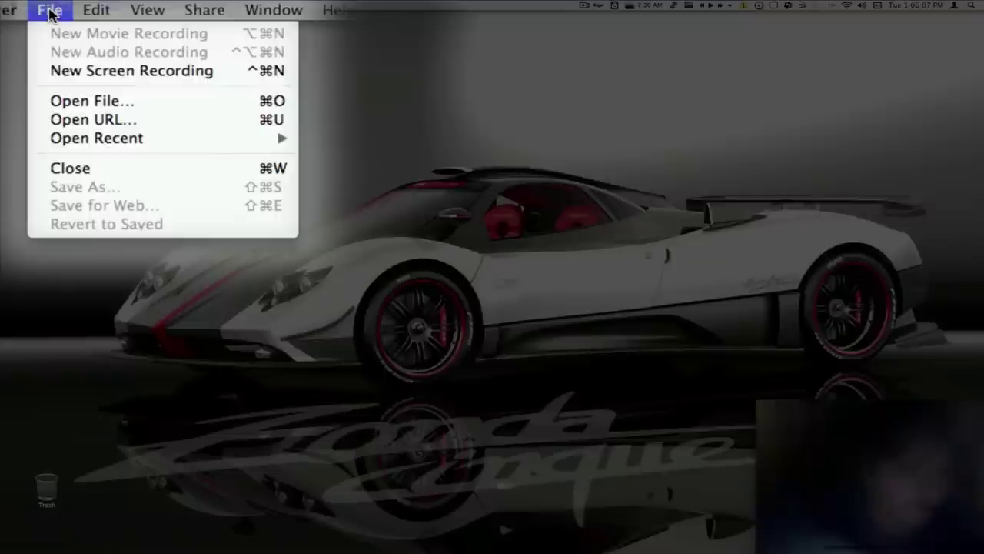
left_click(60, 71)
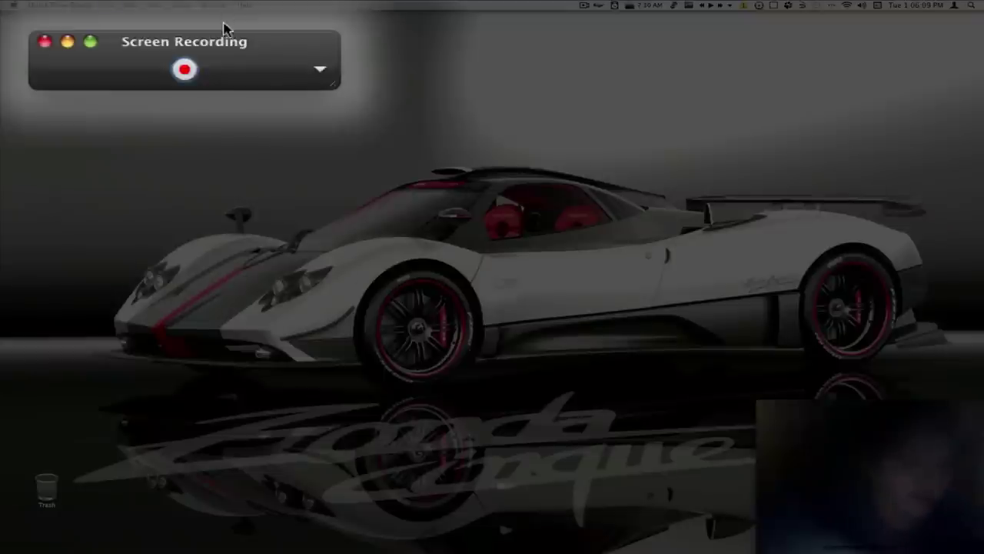
left_click(190, 74)
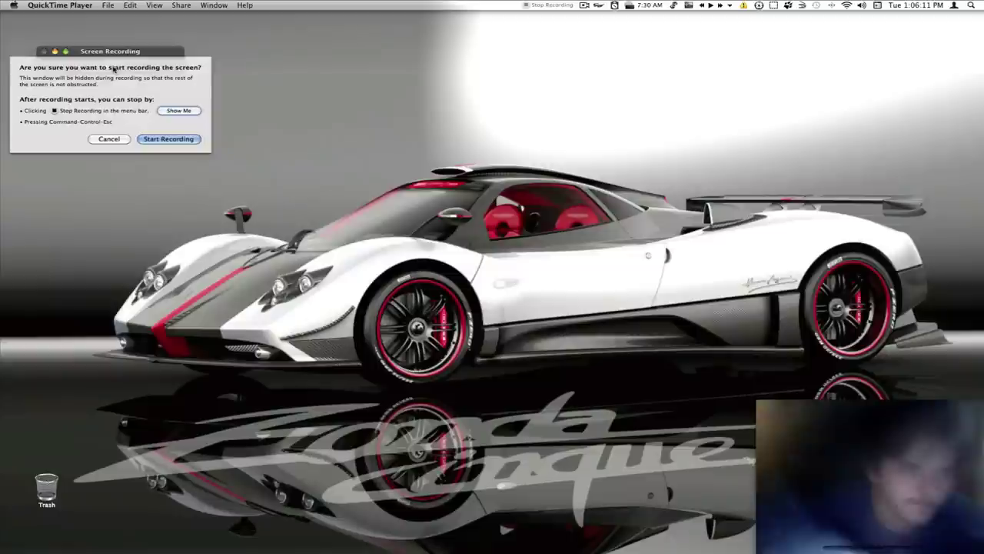
left_click(110, 139)
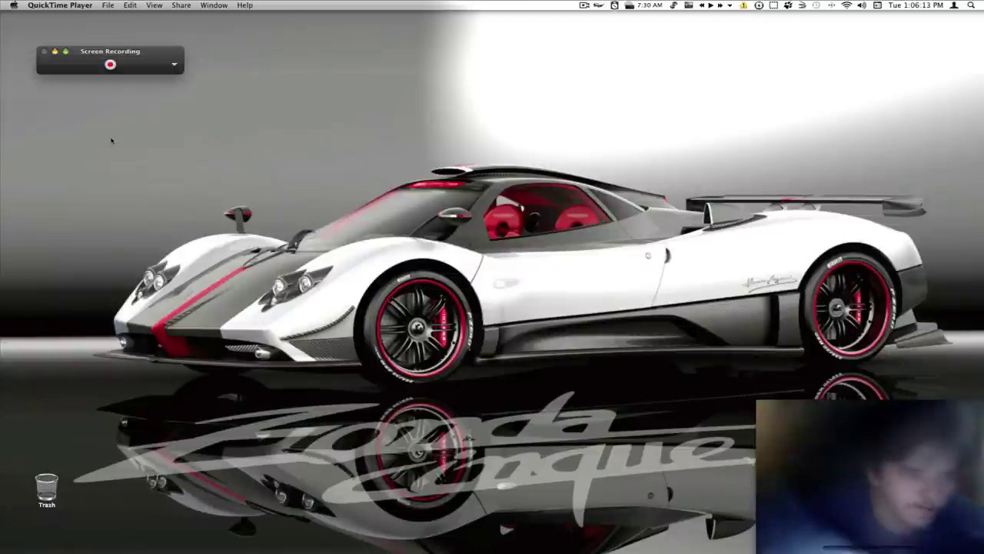
Set the screen recording's microphone to Line In, raise monitoring volume, and start recording.
left_click(175, 67)
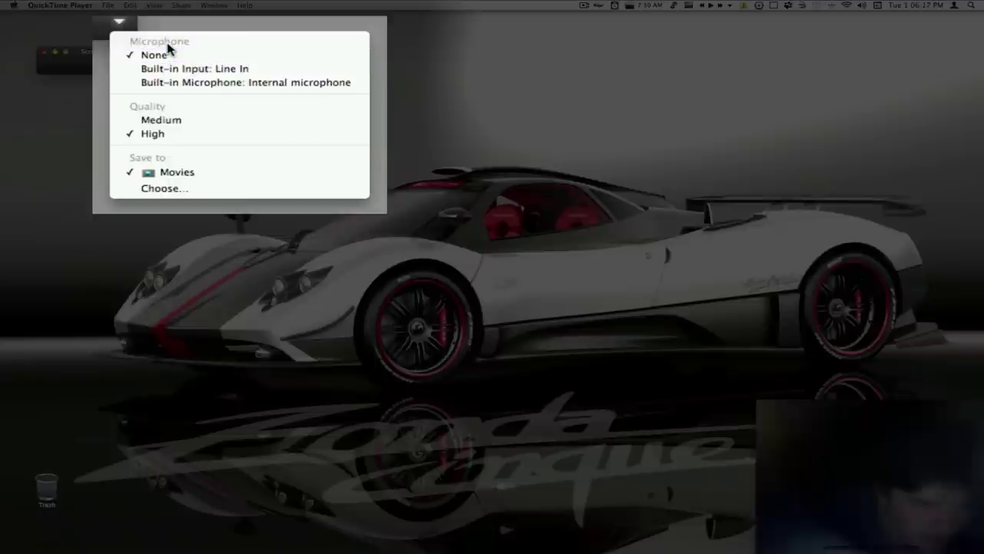
left_click(226, 87)
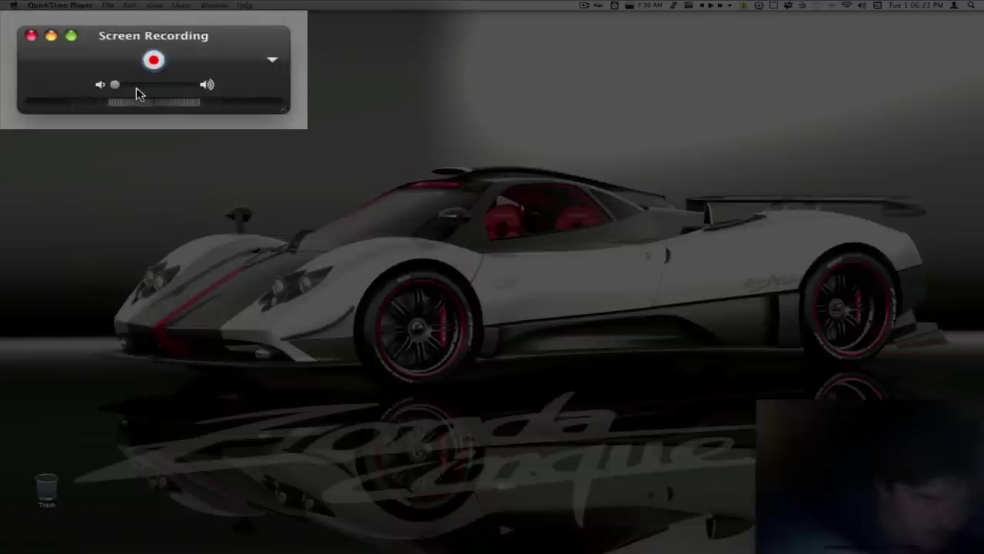
left_click_drag(116, 86, 168, 86)
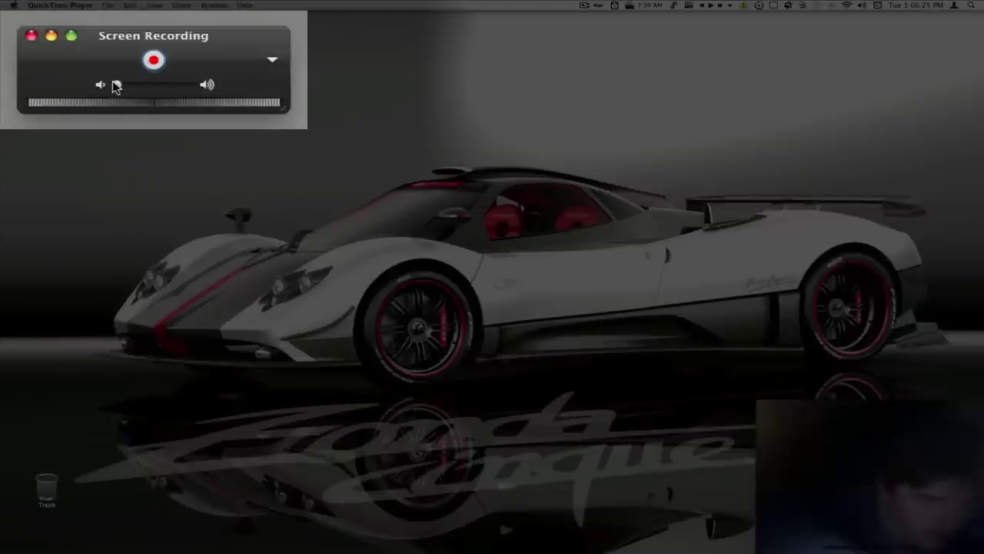
left_click(272, 59)
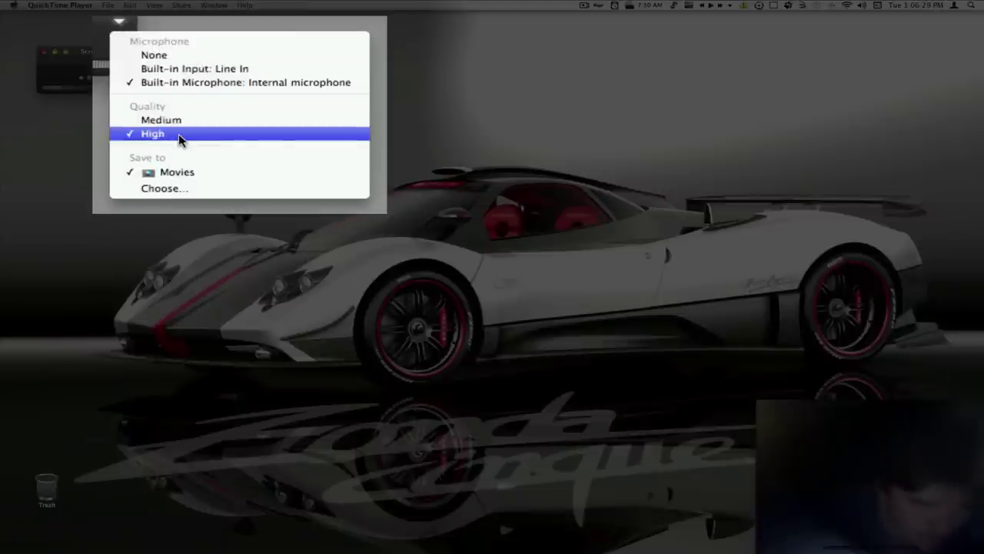
left_click(185, 68)
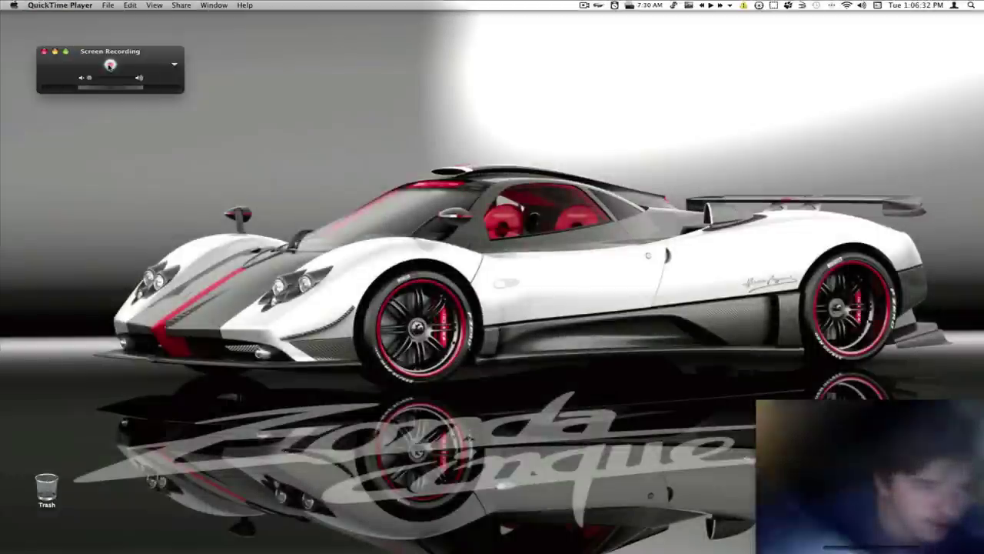
left_click(111, 68)
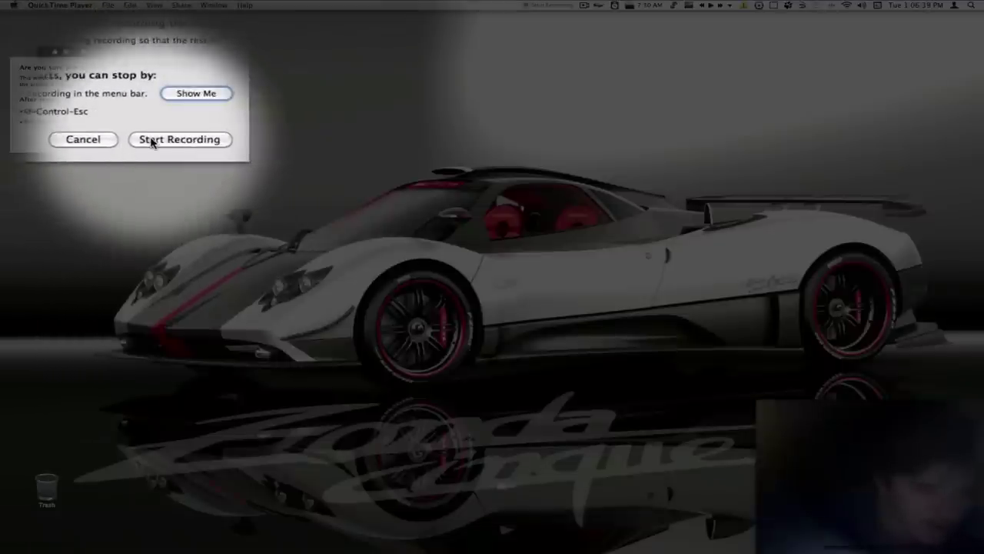
left_click(151, 141)
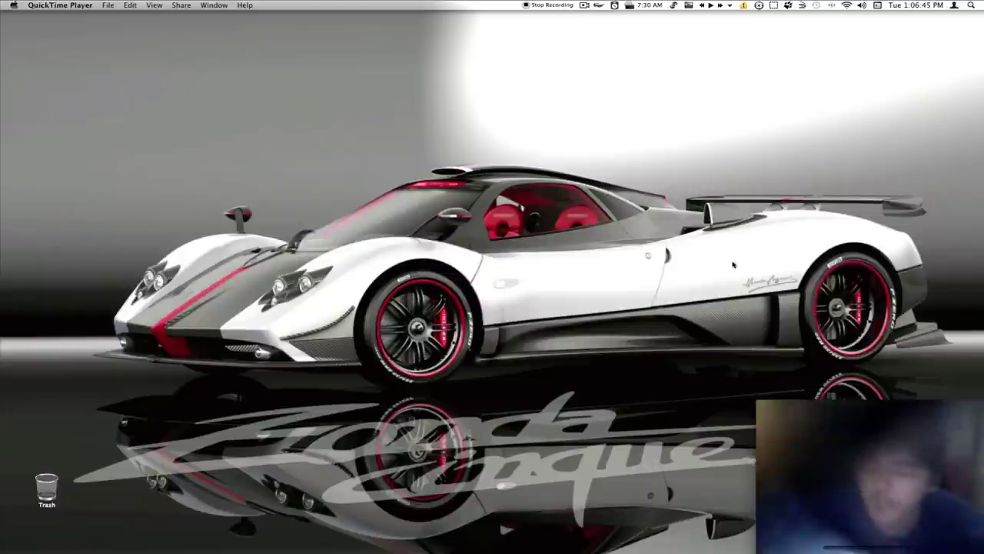
mouse_move(831, 411)
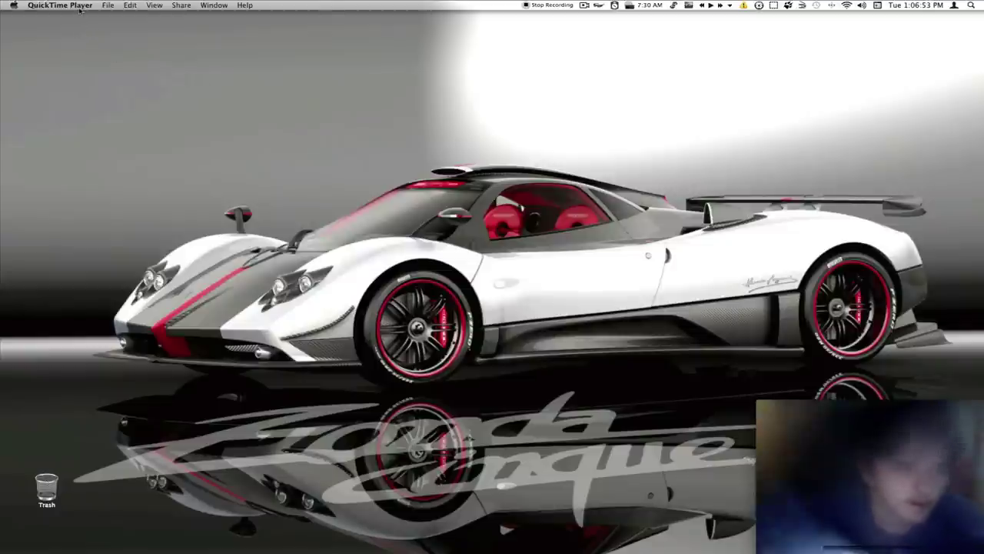
left_click(106, 7)
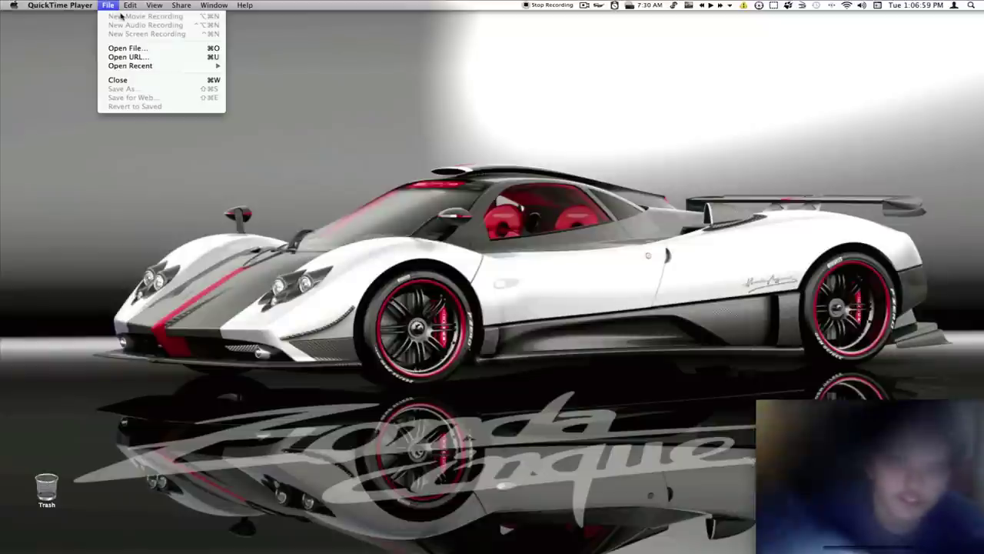
left_click(65, 24)
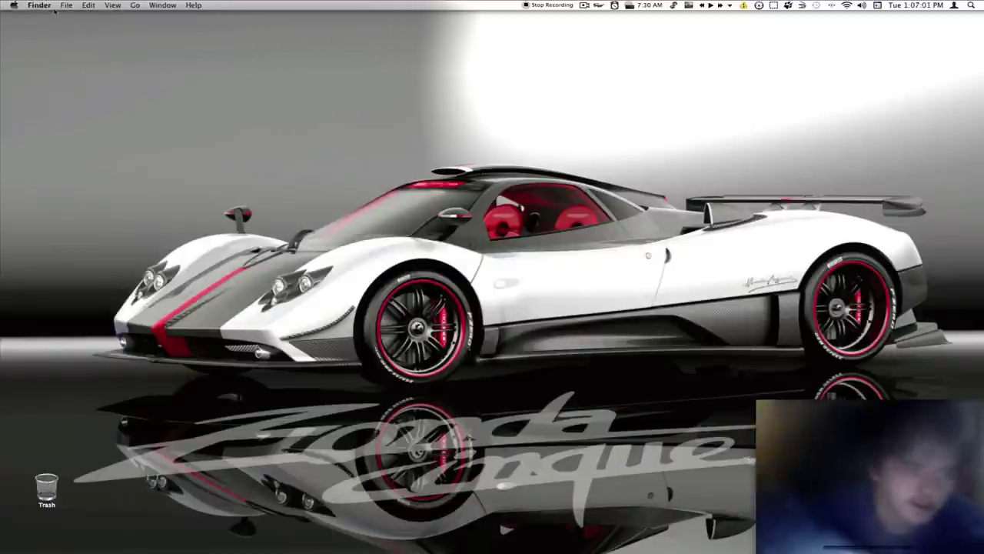
key("super+Tab")
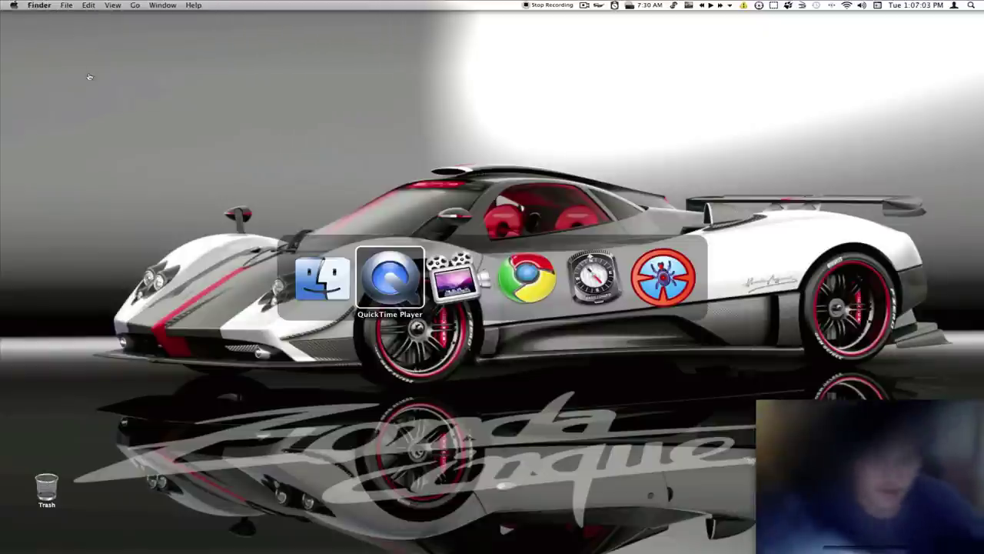
In the Secrets pane, enable QuickTime Player's Allow multiple simultaneous recordings.
left_click(14, 5)
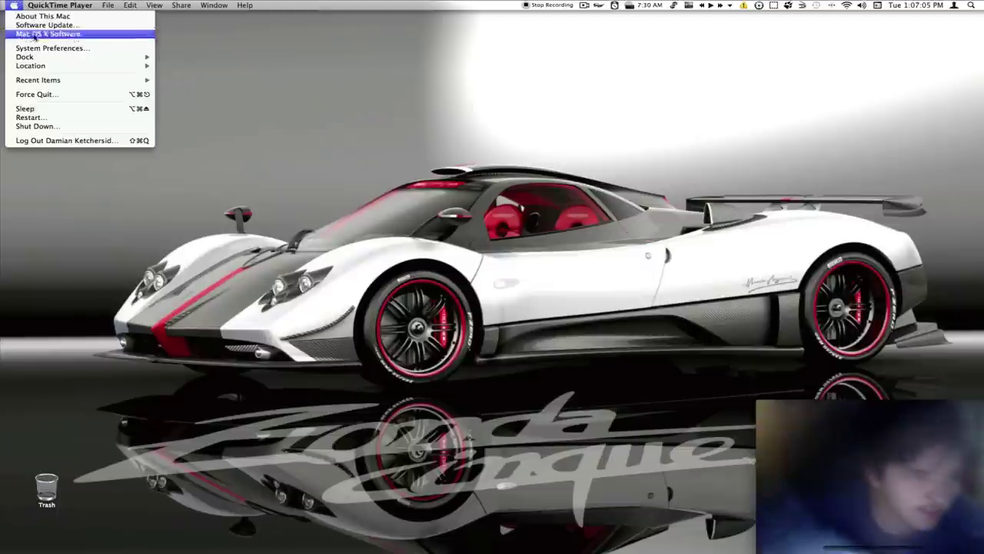
left_click(40, 50)
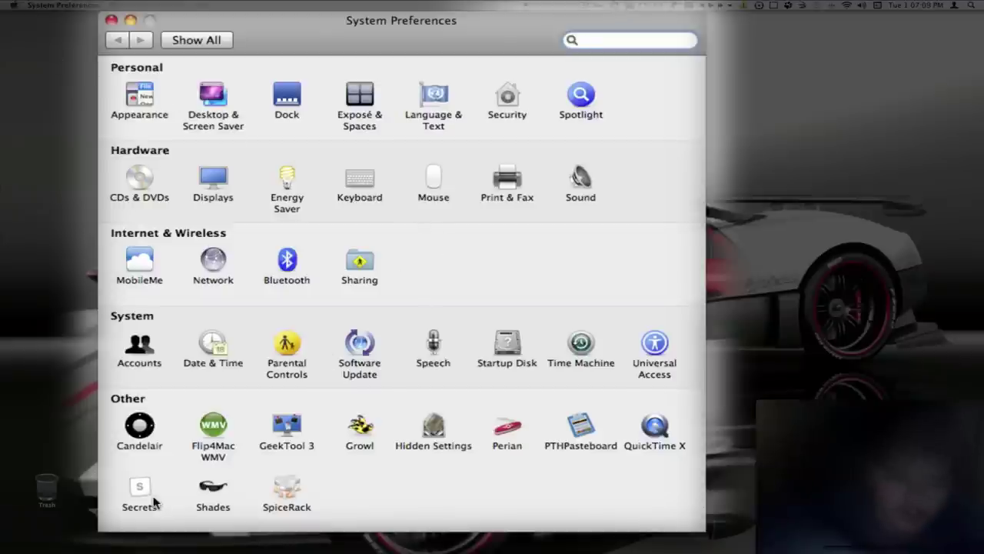
left_click(139, 492)
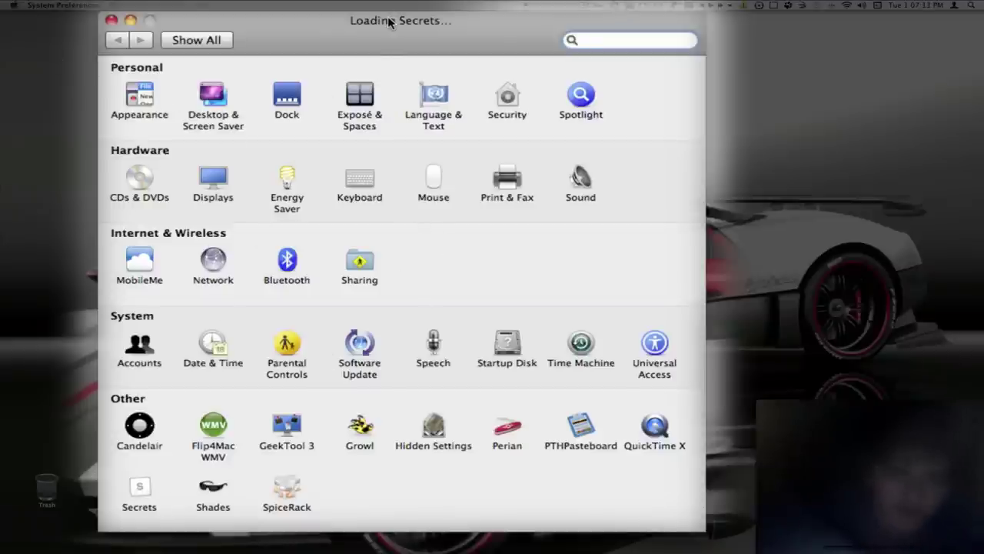
scroll(189, 306, "down", 5)
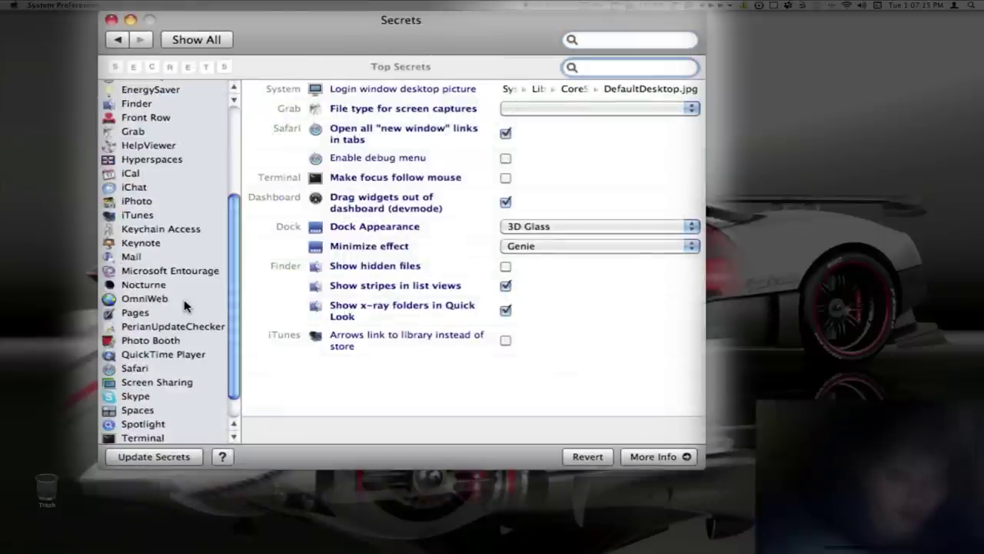
scroll(185, 419, "down", 1)
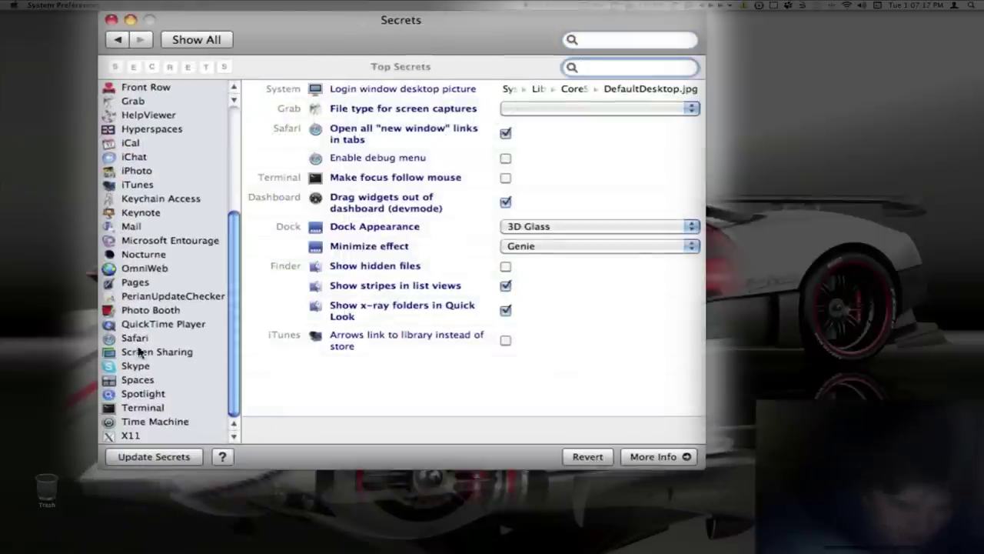
left_click(136, 324)
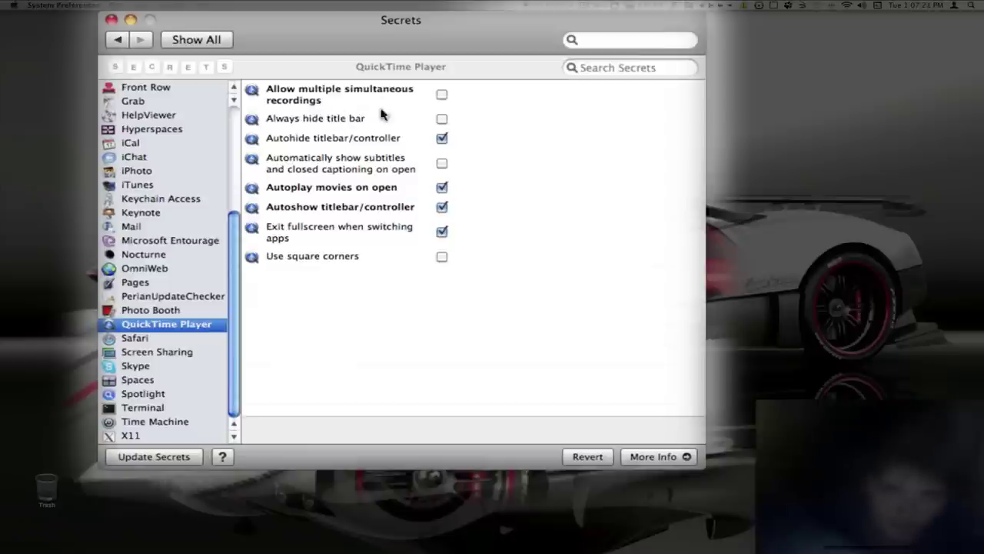
left_click(442, 96)
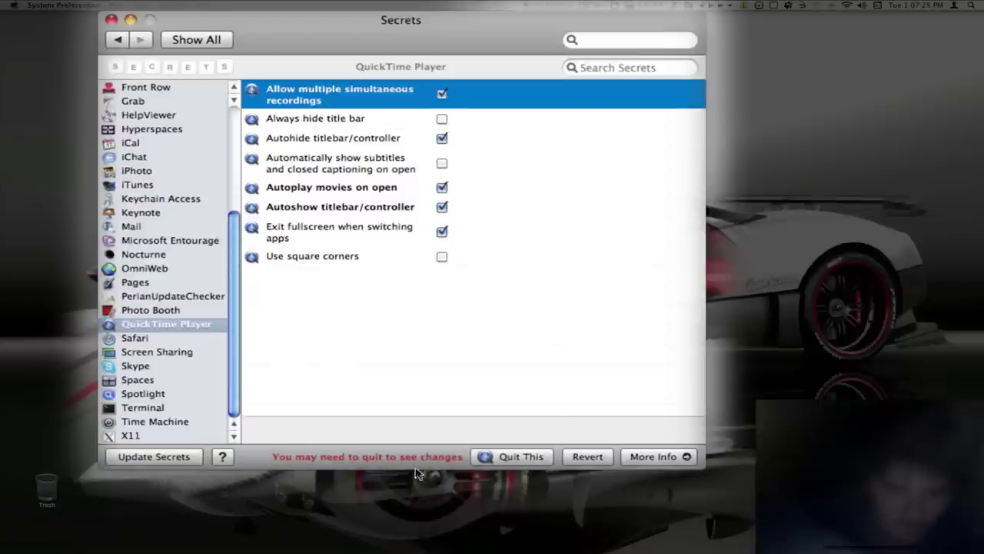
Quit QuickTime Player, discard the unsaved screen recording, and close the Secrets window.
left_click(493, 461)
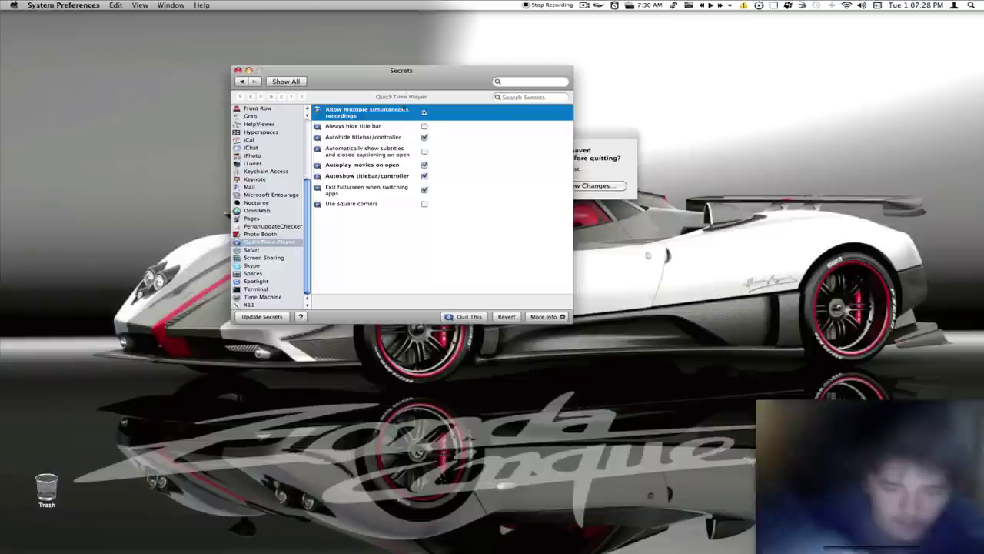
left_click_drag(406, 91, 158, 84)
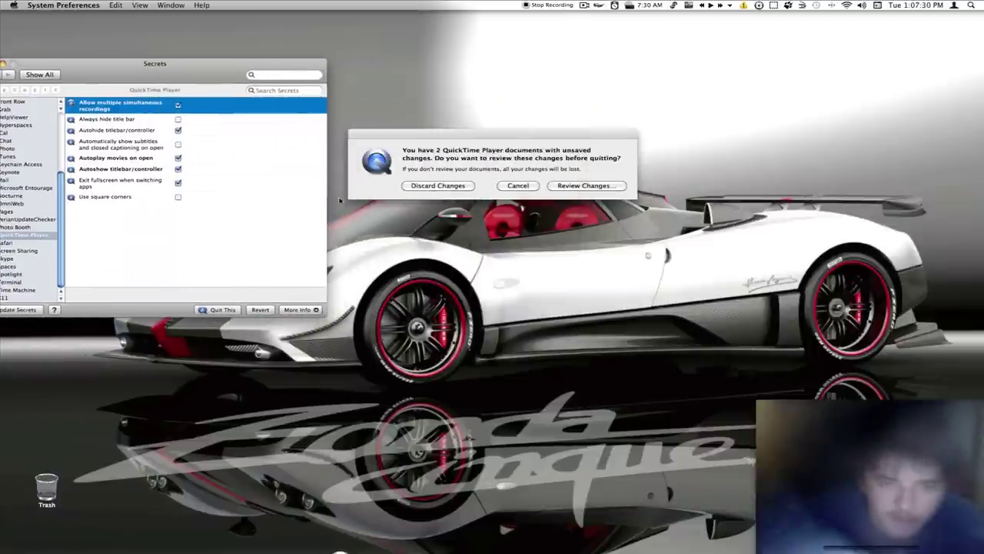
left_click(575, 187)
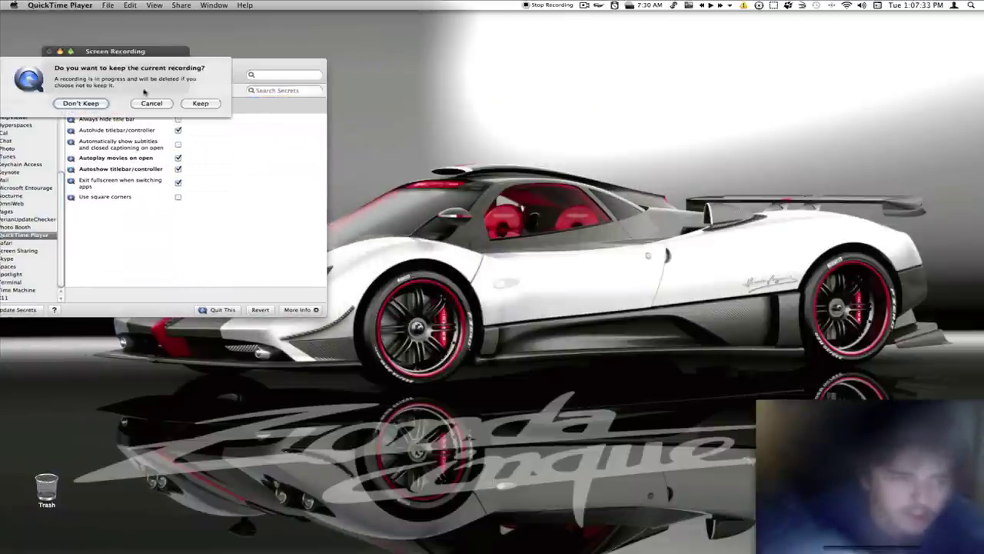
left_click(94, 102)
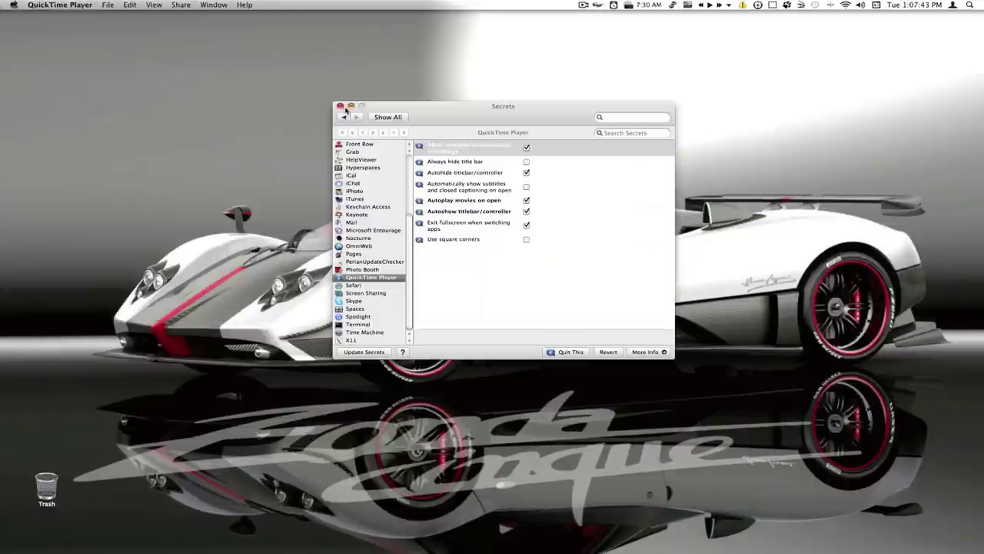
left_click(342, 114)
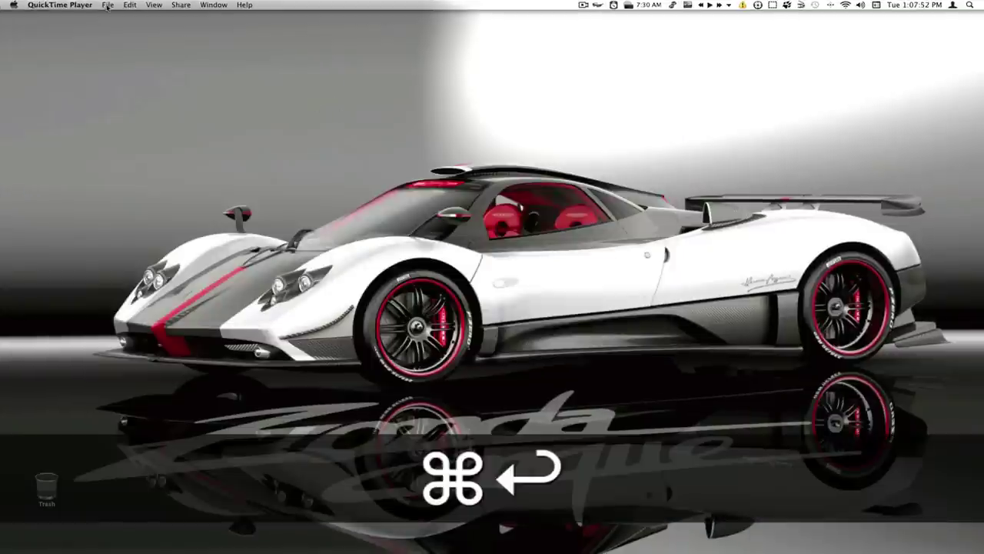
Open two webcam movie recording windows and place them in the top-left and top-right.
left_click(107, 5)
left_click(115, 17)
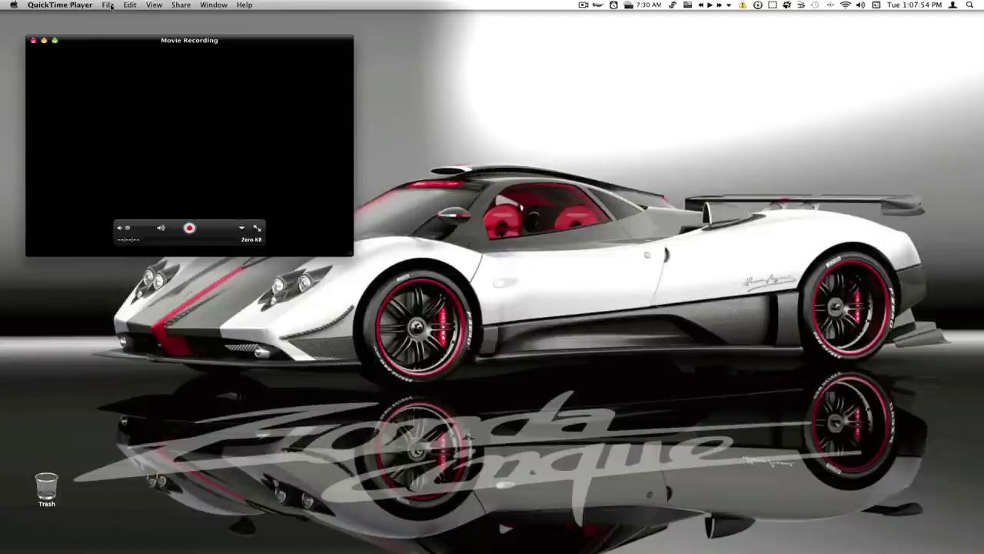
left_click(108, 5)
left_click(117, 17)
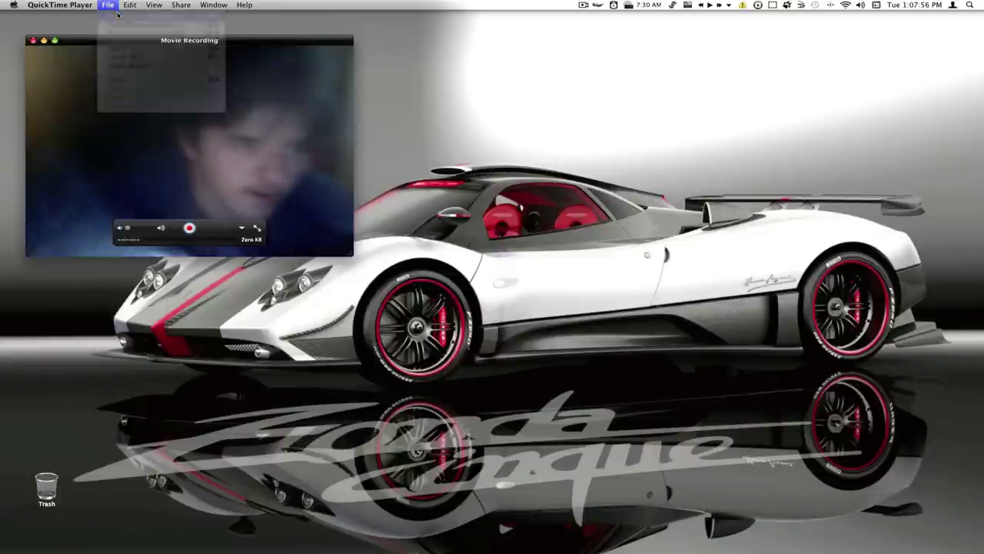
left_click_drag(165, 53, 775, 21)
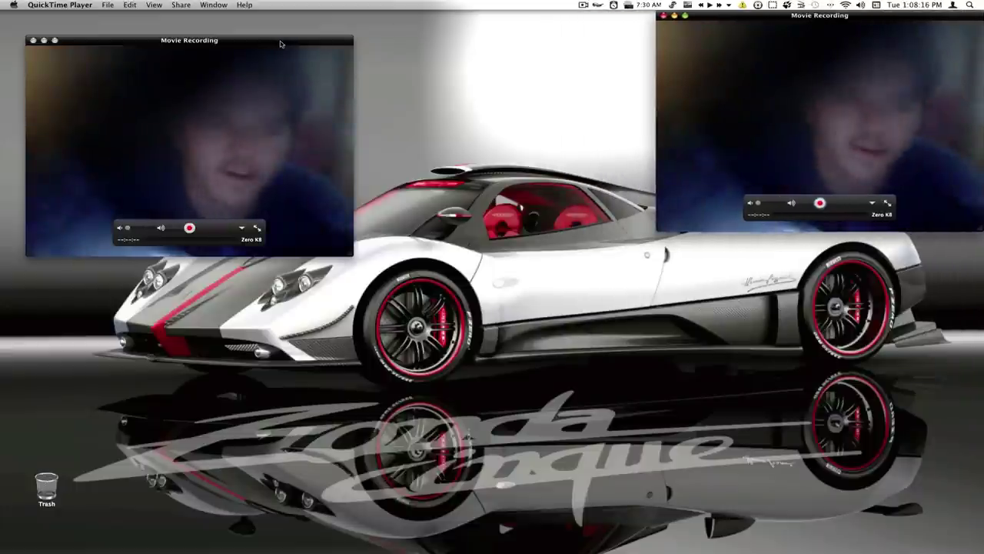
left_click_drag(281, 43, 257, 9)
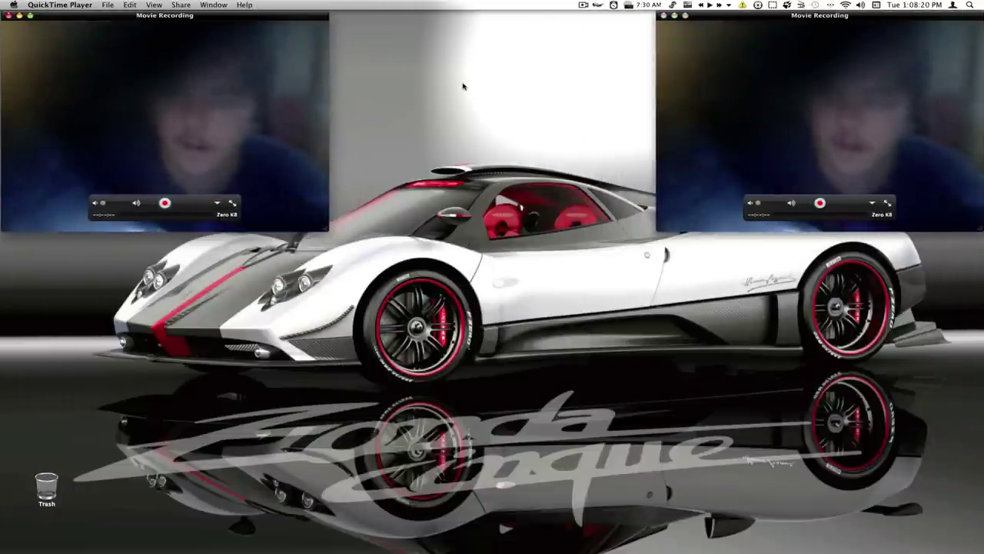
Open a third movie recording with Cmd-Option-N and place it at top centre.
key("super")
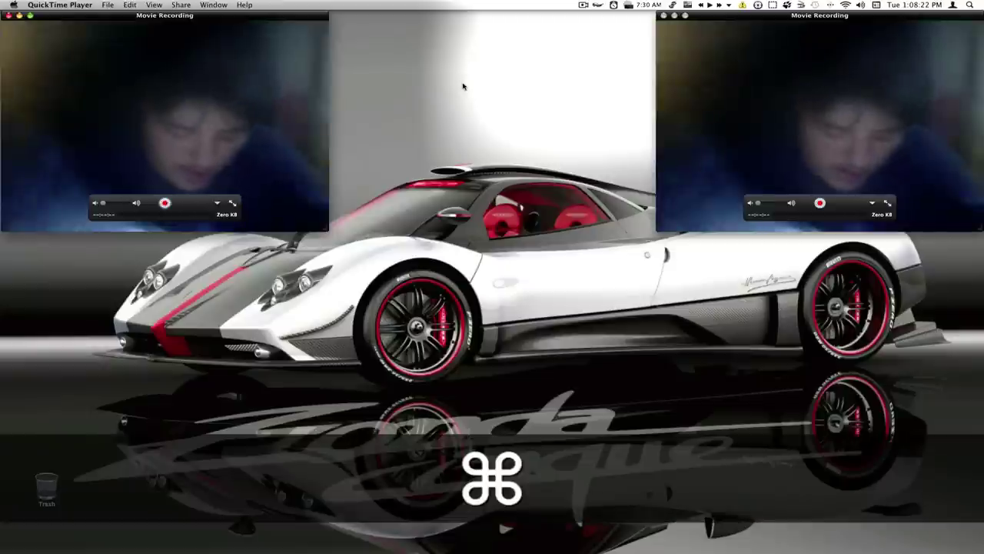
key("super+alt+n")
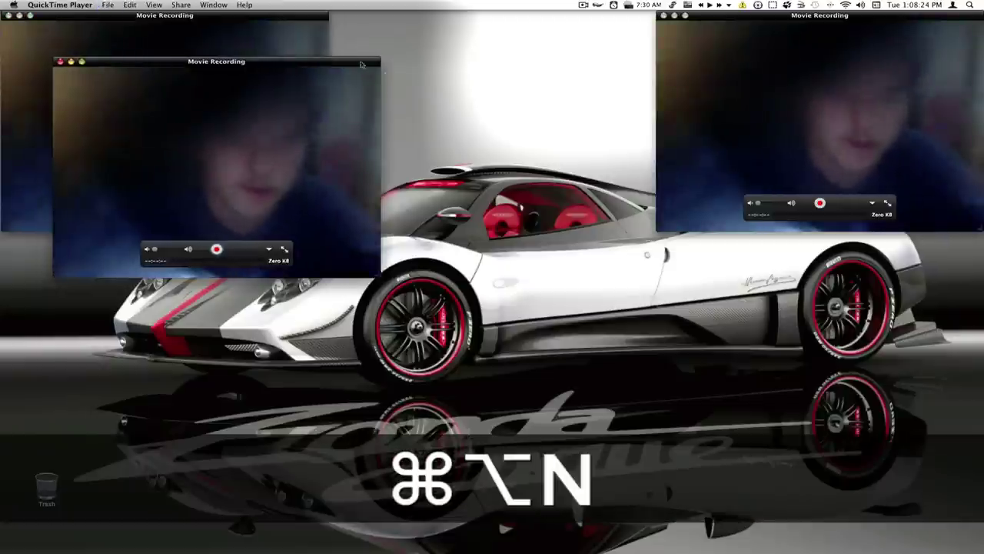
left_click_drag(362, 63, 639, 19)
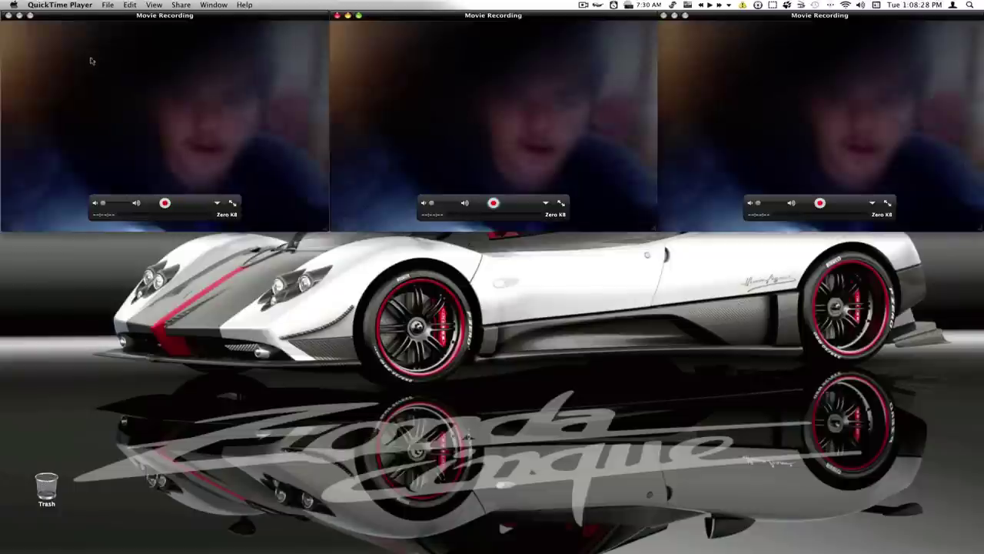
left_click(108, 4)
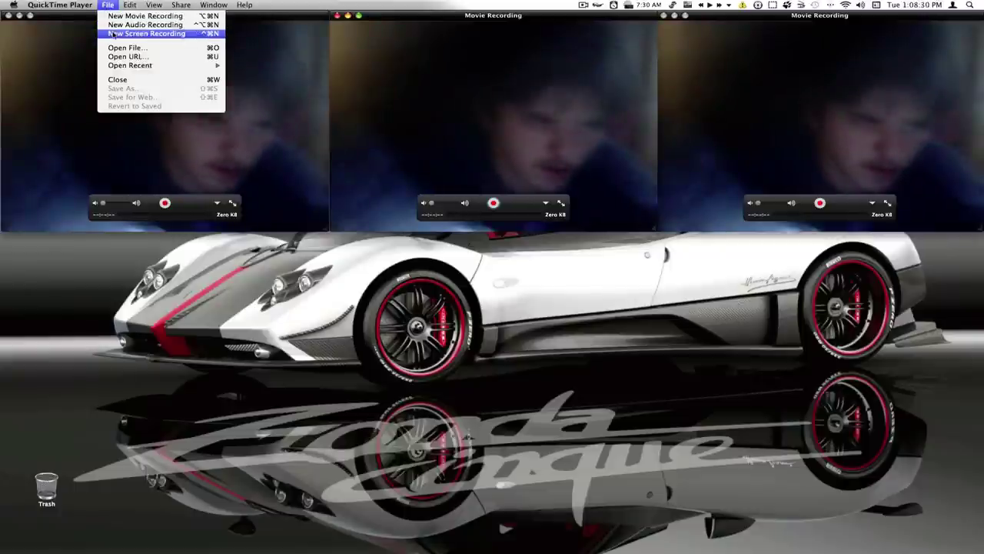
Record a nine-second screen capture, stop it with Cmd-Shift-Esc, and move its panel to the middle.
left_click(113, 34)
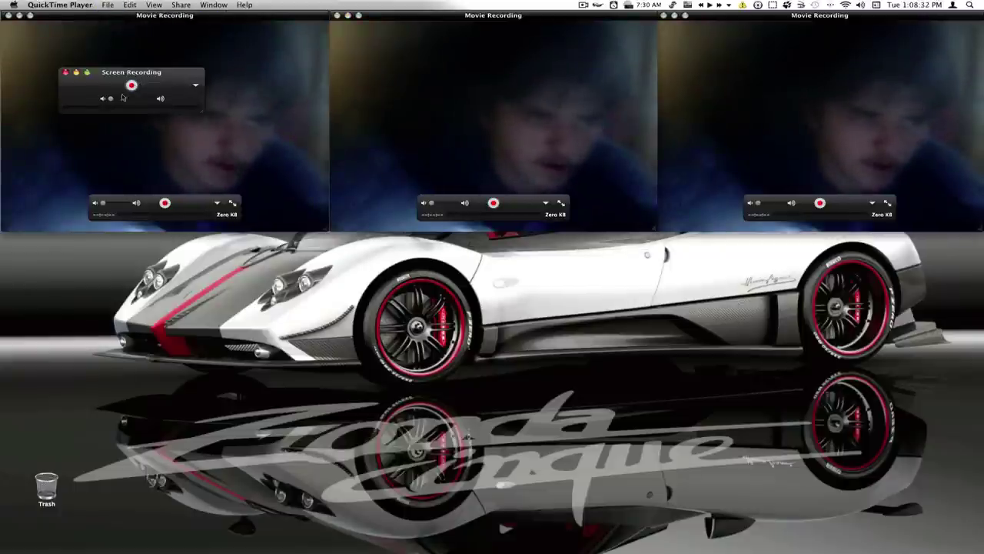
left_click(131, 86)
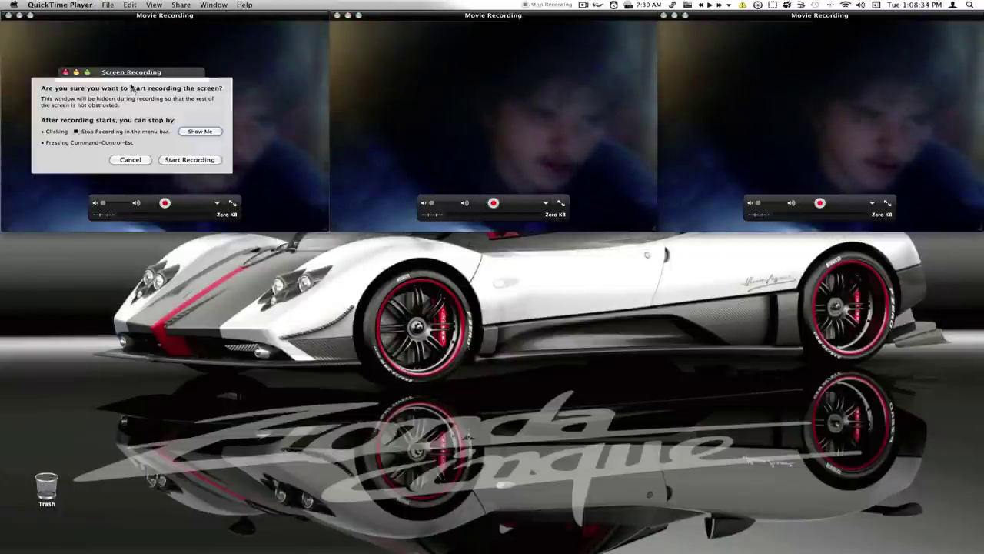
left_click(190, 160)
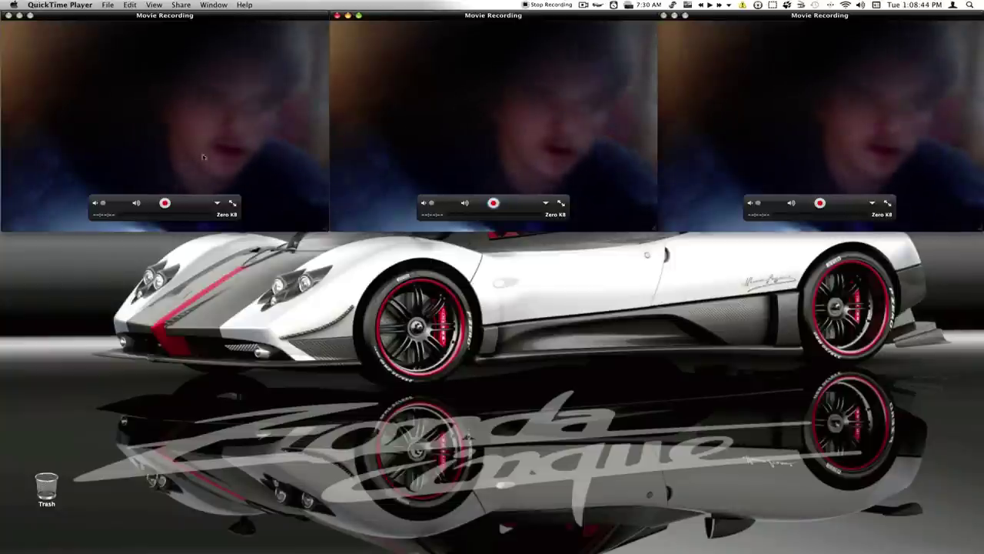
key("super+shift")
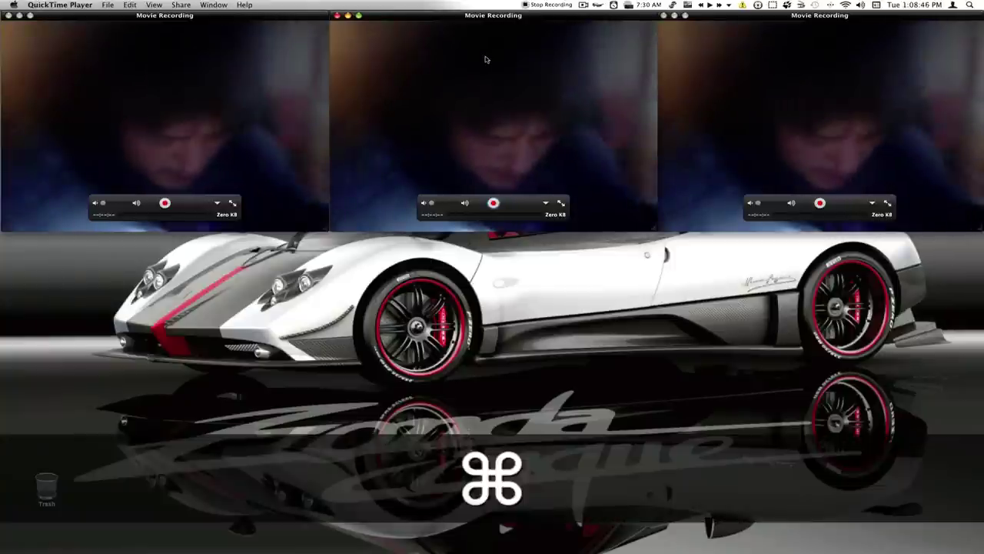
key("super+shift+Escape")
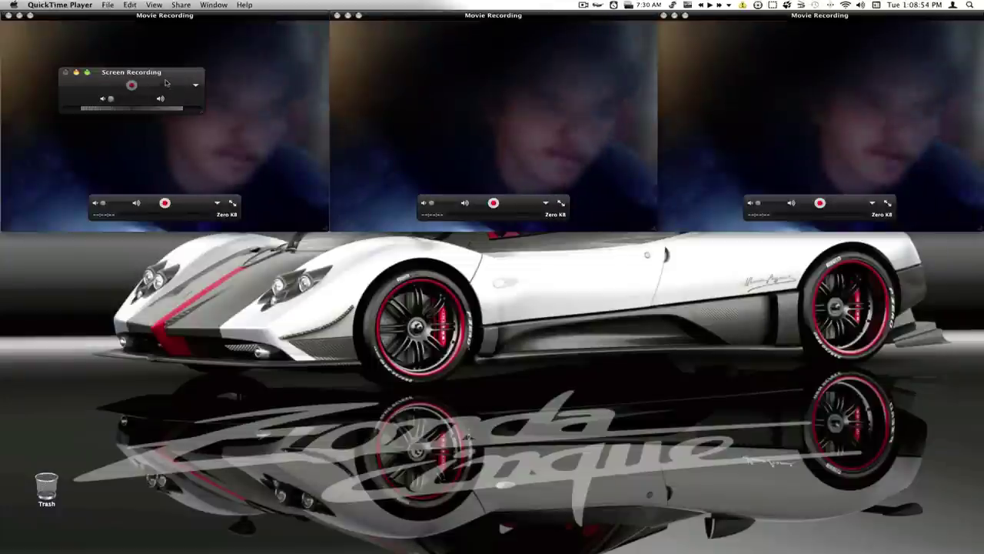
left_click_drag(240, 78, 459, 117)
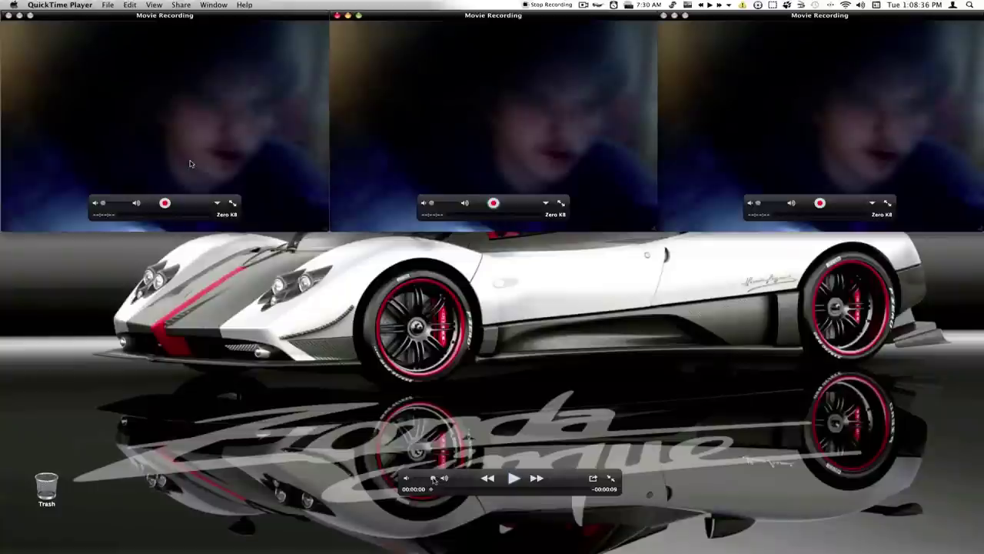
Play and pause the nine-second screen recording, then choose Trim from the Share menu.
left_click(512, 478)
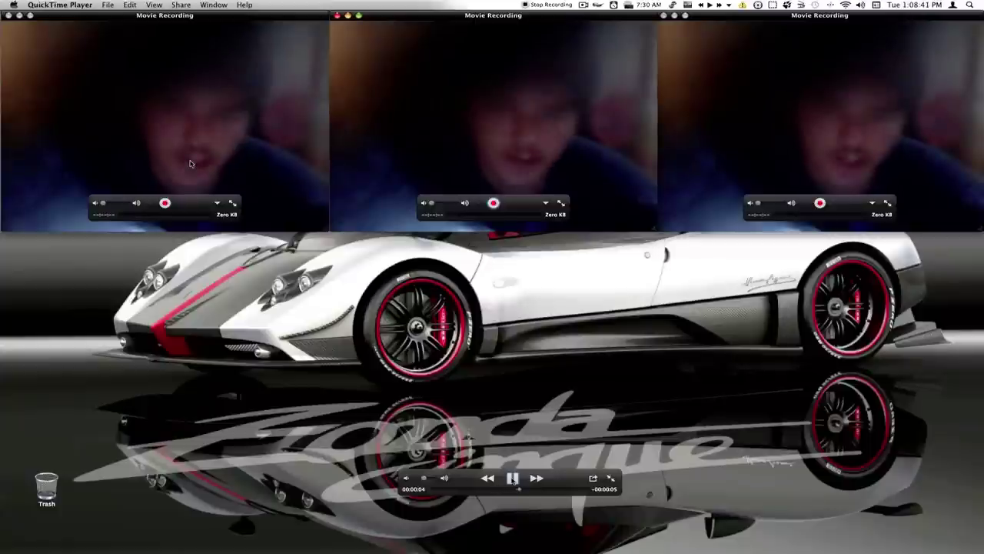
key("space")
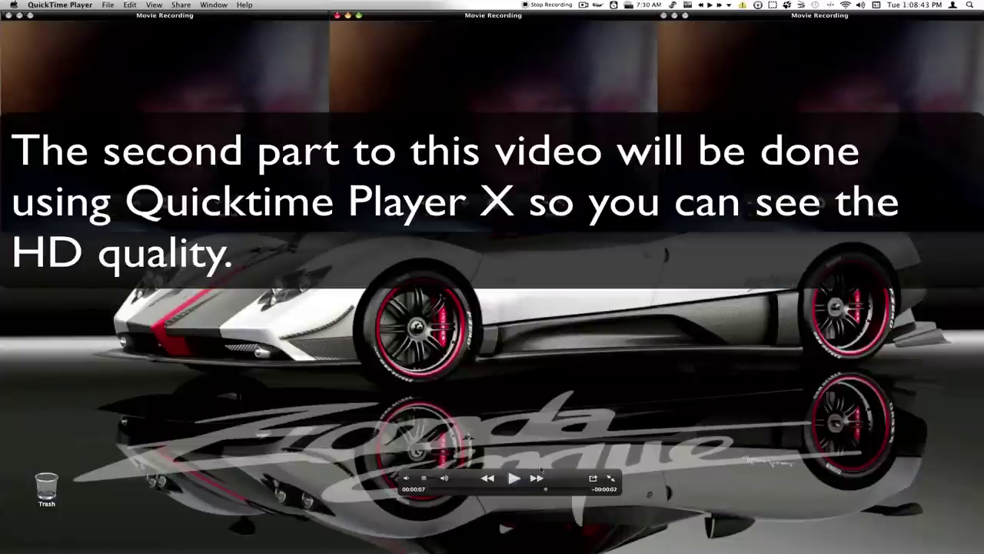
left_click(593, 479)
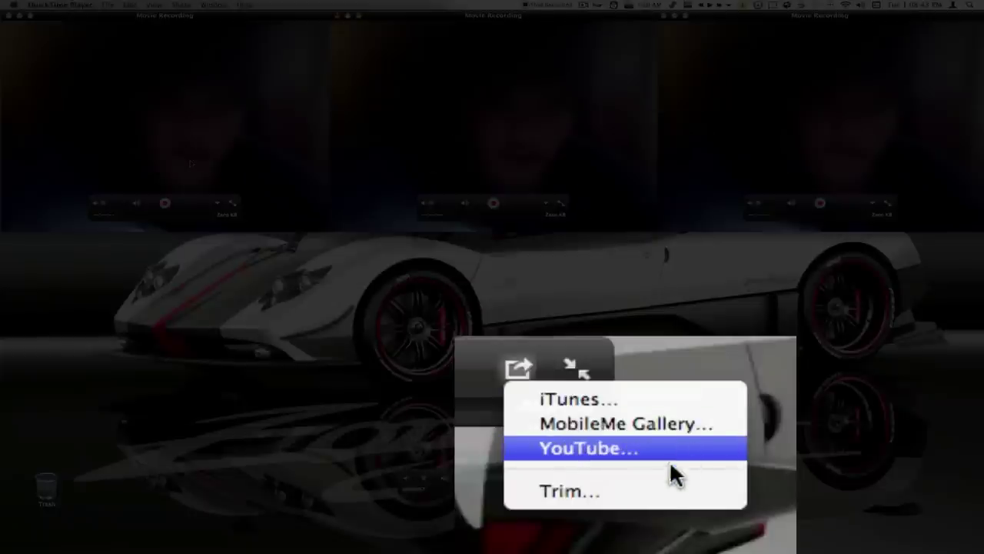
left_click(664, 489)
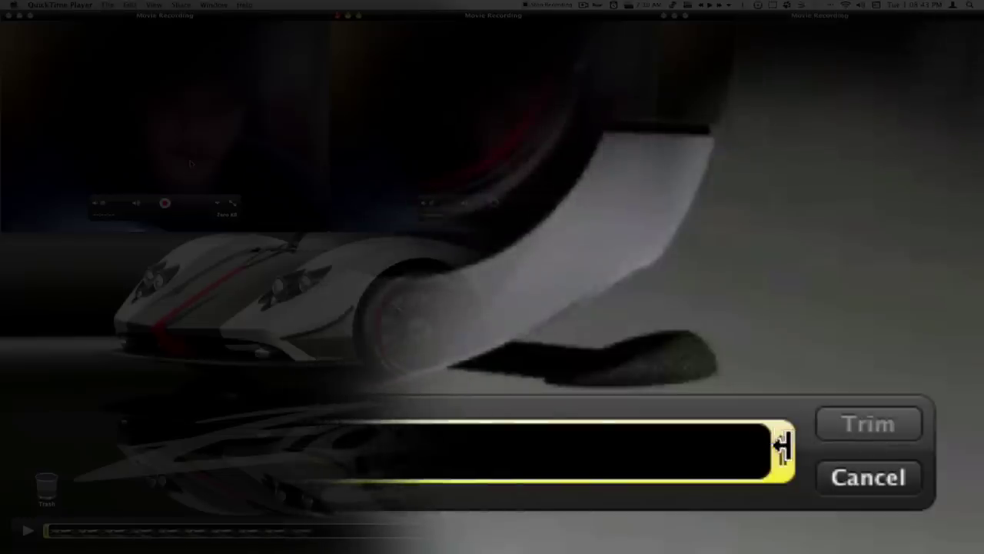
Pull the clip's end trim point back to 00:09.30.
left_click_drag(938, 530, 886, 530)
left_click_drag(575, 450, 569, 448)
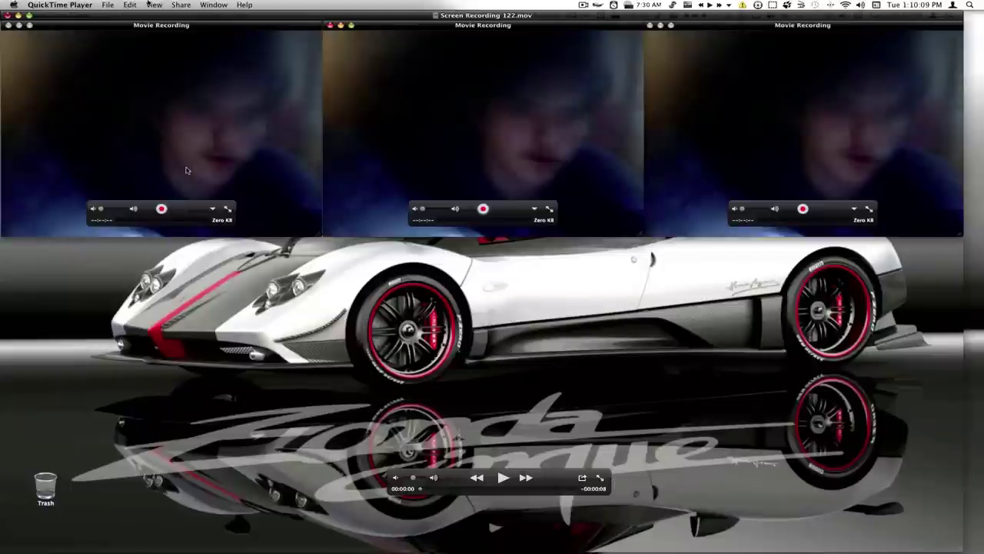
Save Screen Recording 122.mov to the Desktop and share it to YouTube.
left_click(107, 4)
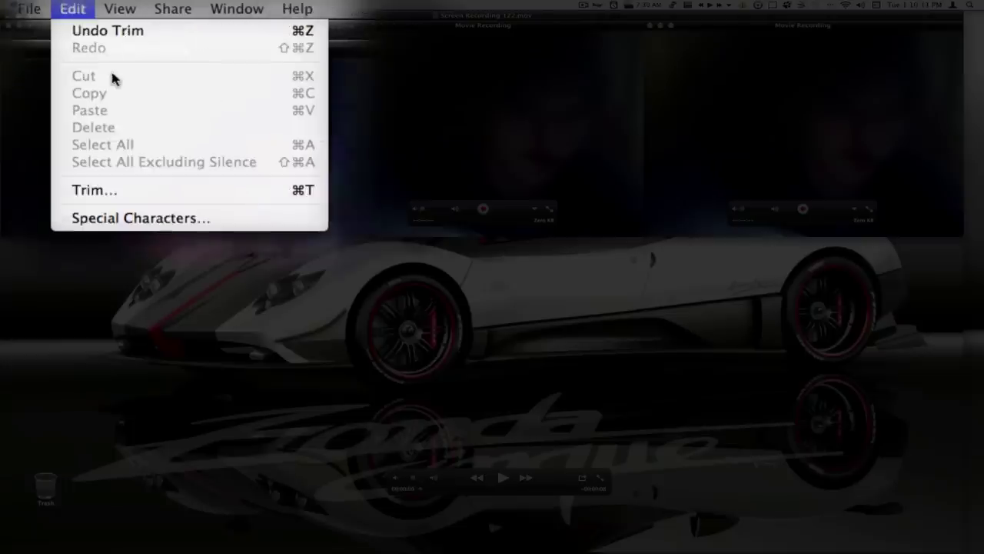
mouse_move(109, 6)
left_click(133, 174)
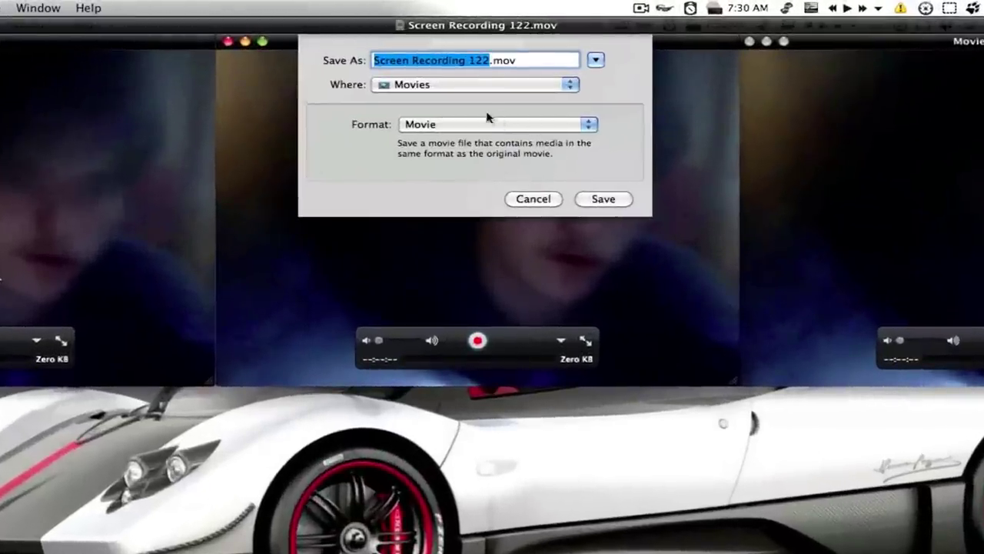
left_click(566, 85)
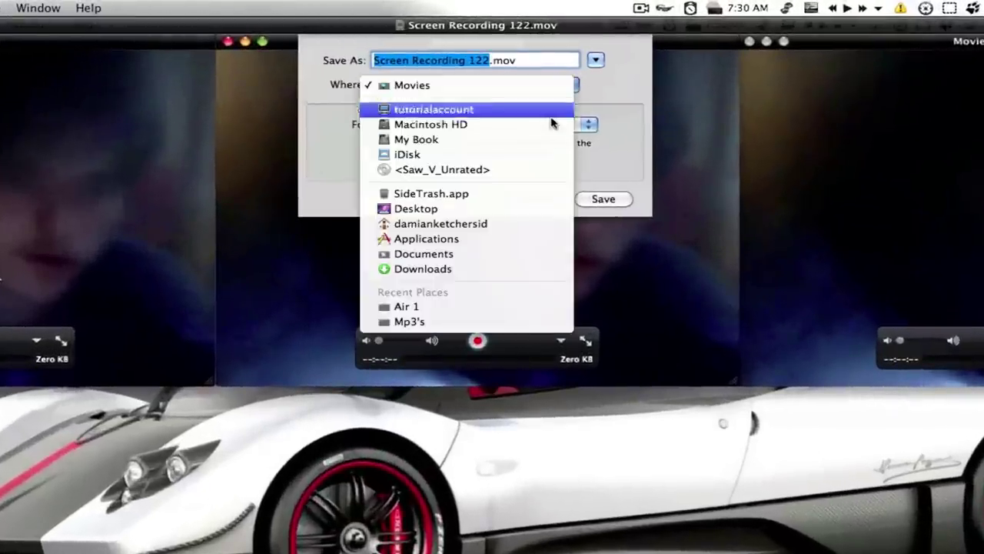
left_click(539, 208)
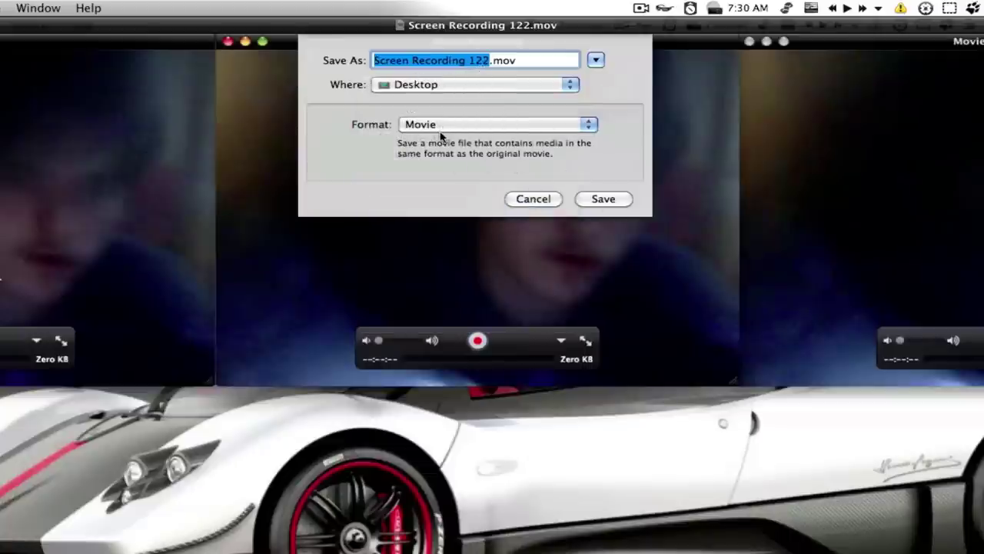
left_click(606, 200)
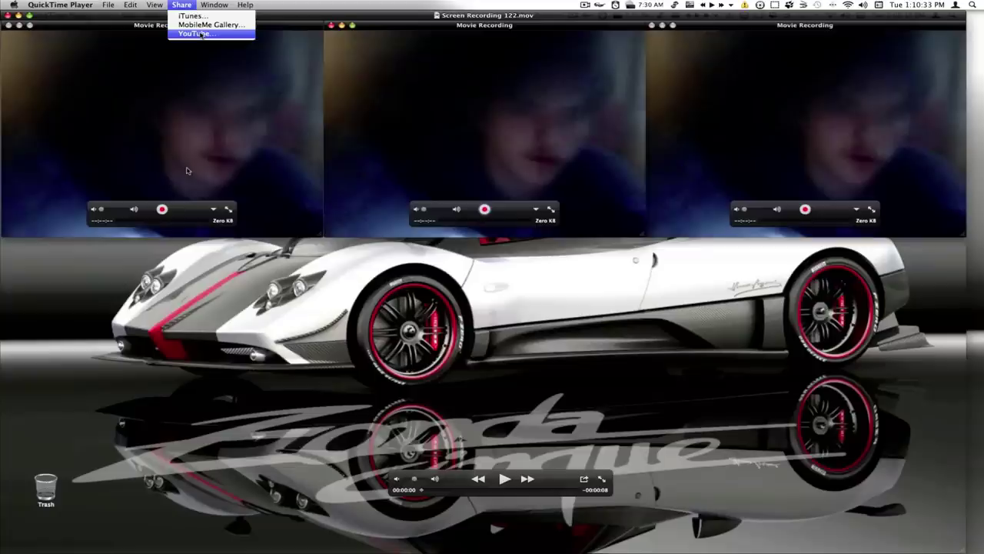
left_click(201, 34)
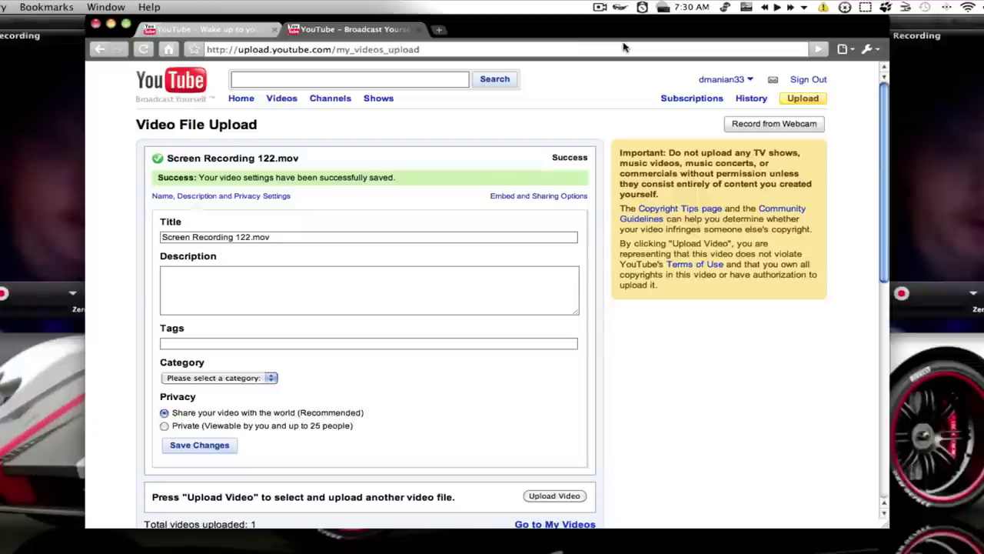
Replace the YouTube video title with 'quiucktime play'.
scroll(372, 274, "down", 1)
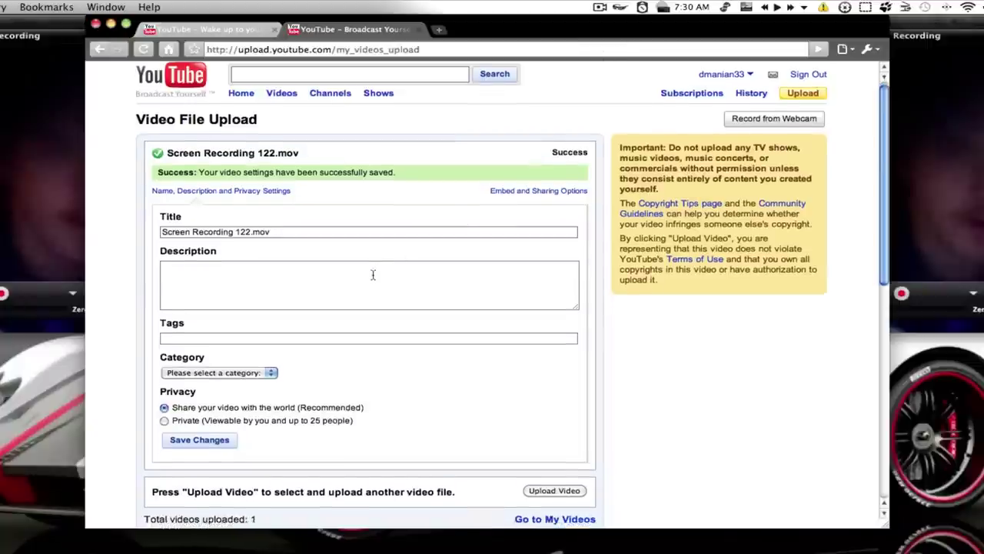
left_click_drag(141, 143, 575, 500)
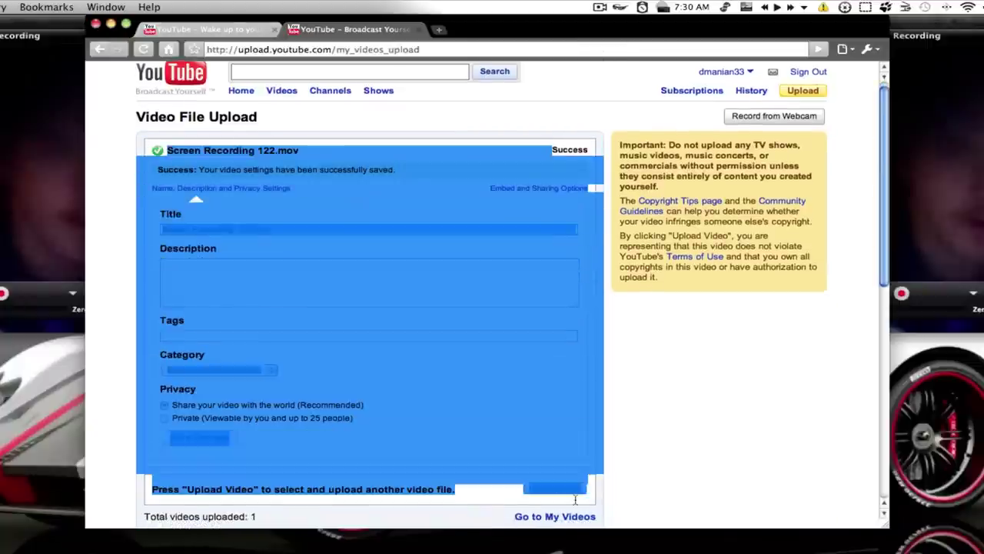
left_click(650, 391)
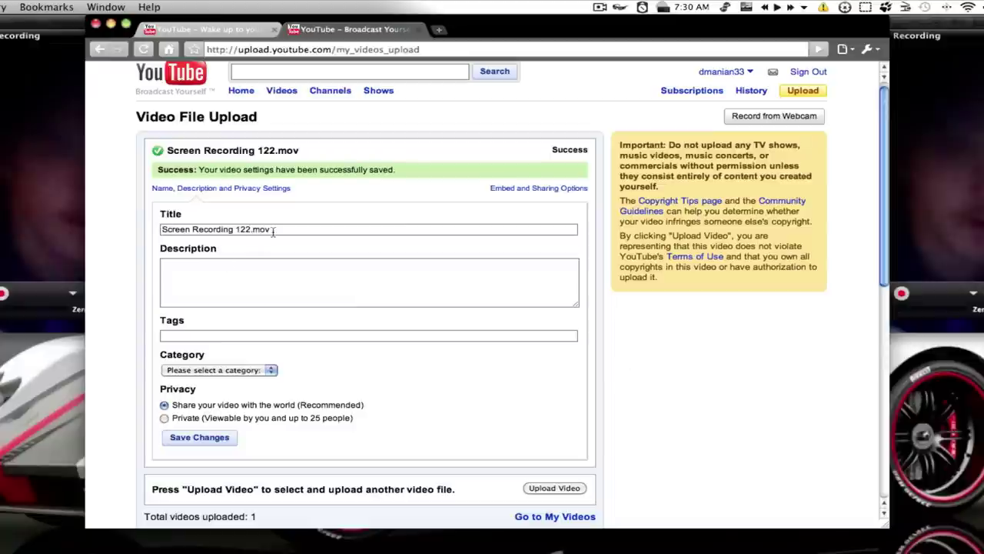
left_click_drag(273, 232, 116, 231)
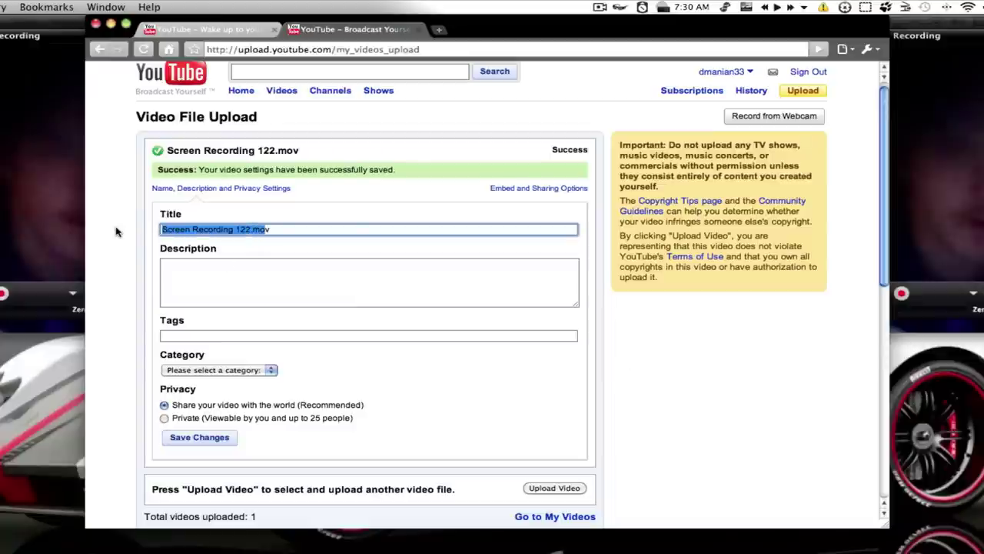
type("qu")
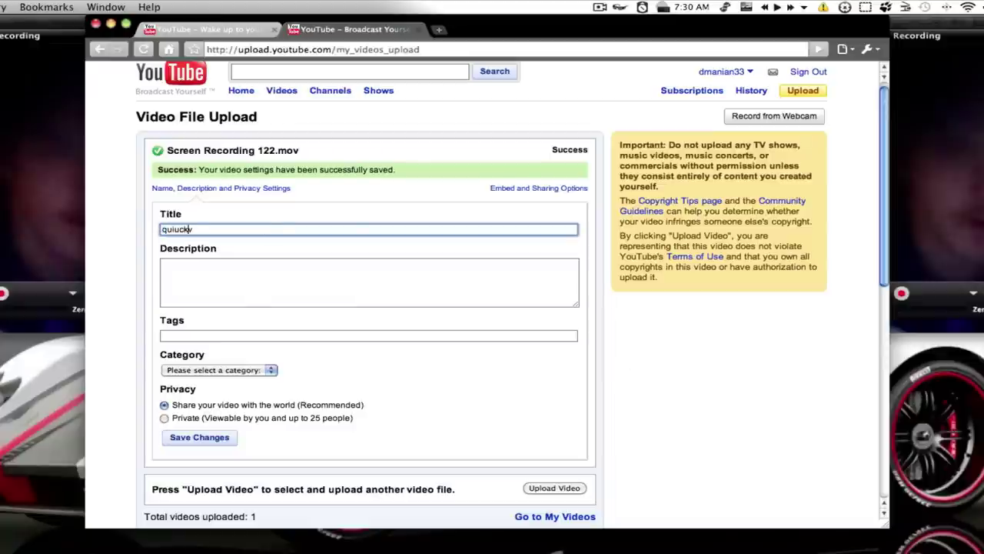
type("iucktime player x")
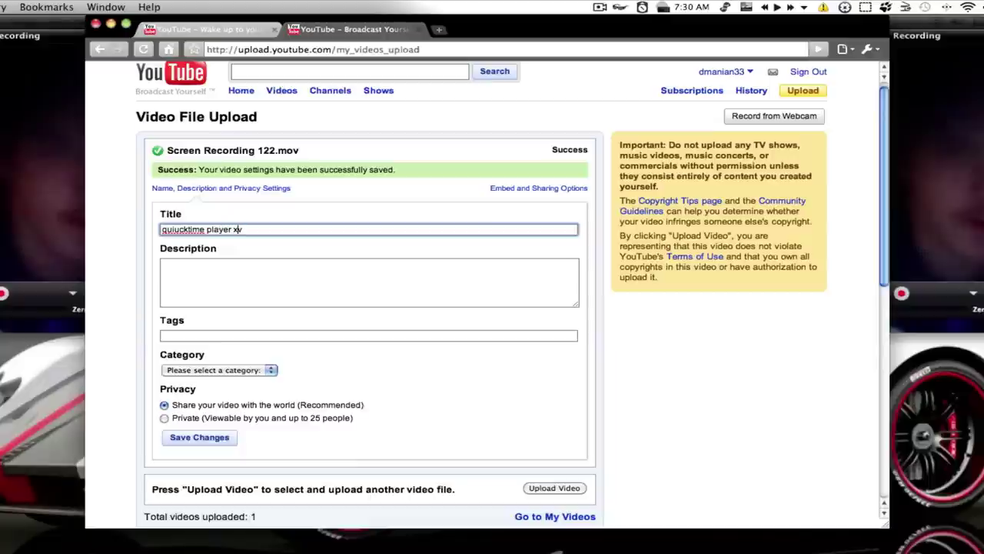
Enter the description 'just a test.' and retitle the video 'ialertu app review'.
left_click(162, 264)
type("ju")
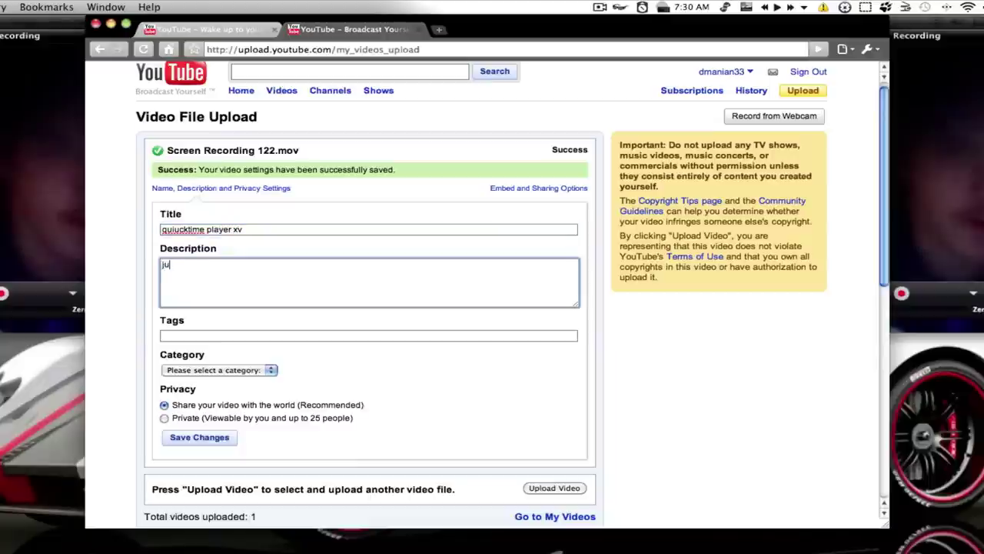
type("st a test.")
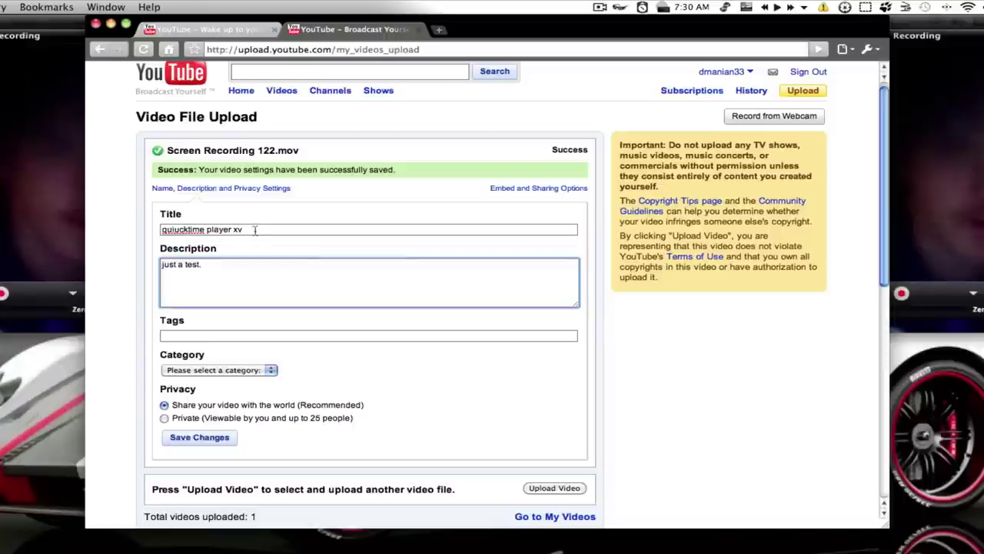
left_click_drag(255, 229, 88, 230)
type("ialertu app review")
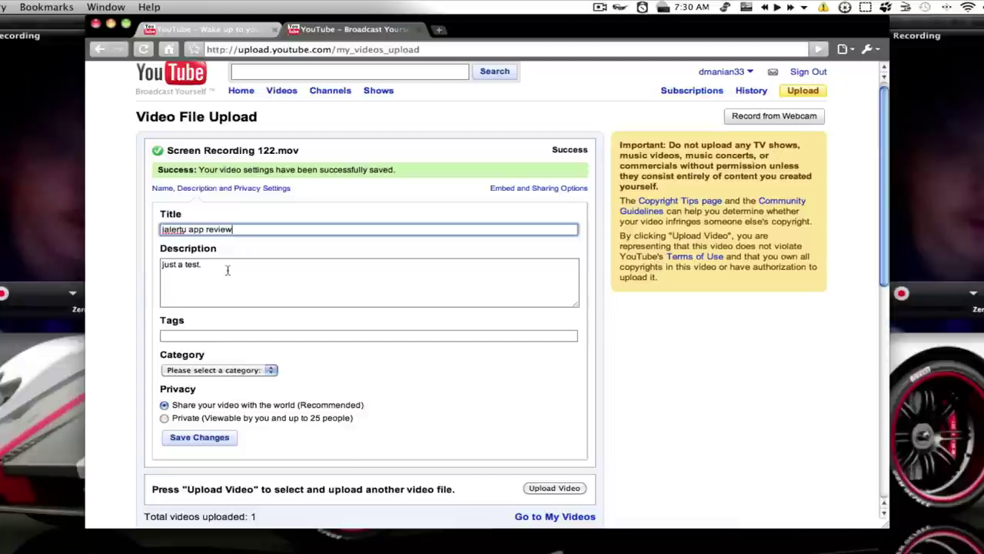
key("Tab")
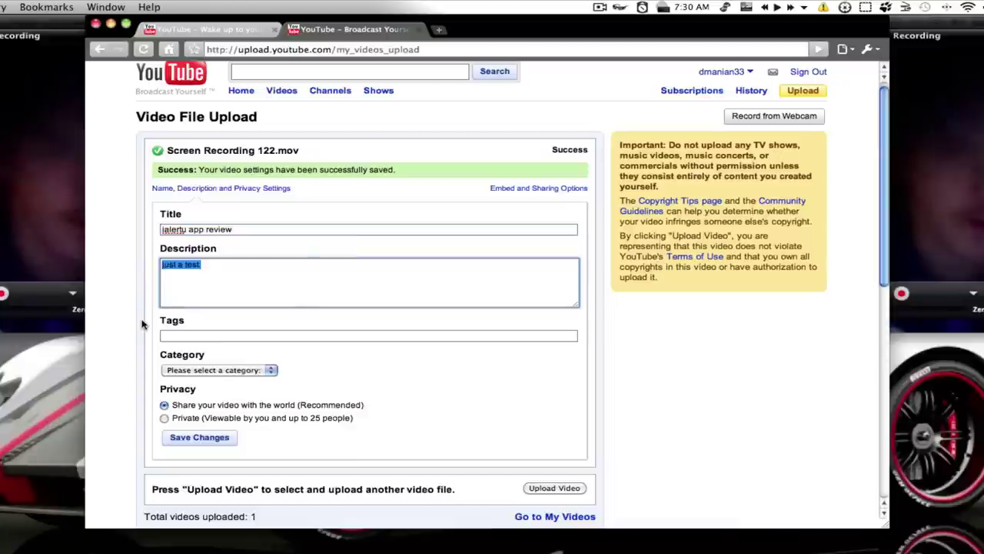
Enter the tag 'ialertu' for the video and leave the Category unchosen.
left_click(185, 336)
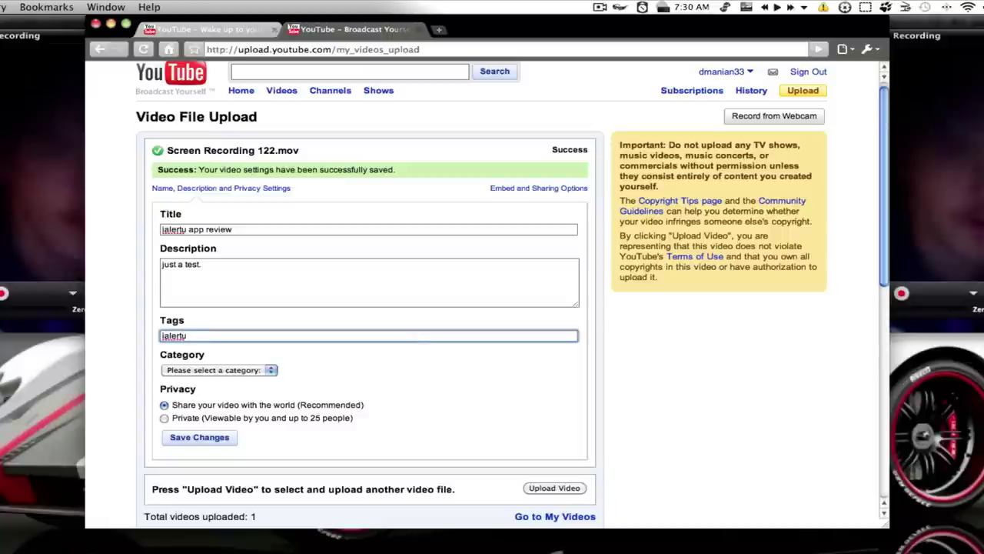
type("ialertu")
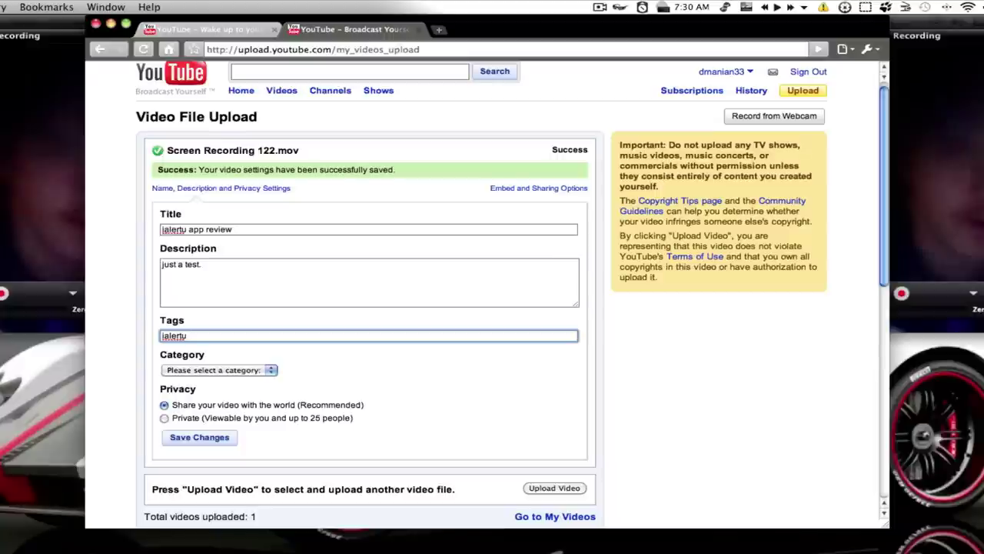
left_click(269, 370)
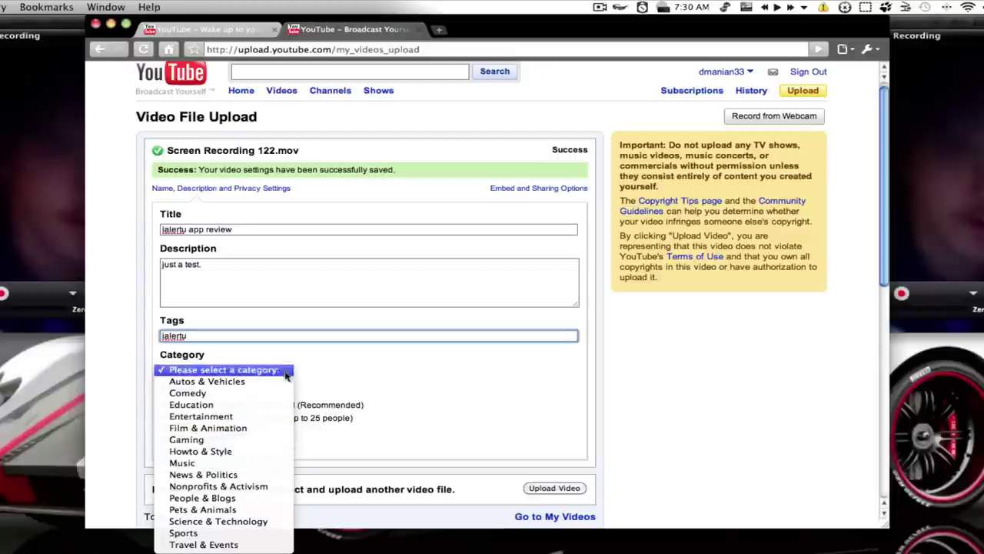
left_click(334, 377)
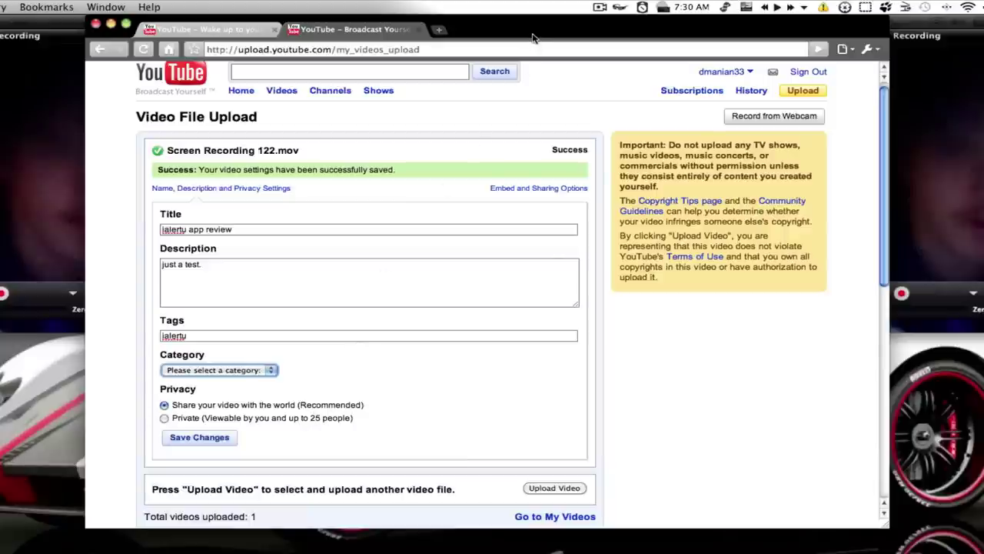
scroll(523, 138, "up", 1)
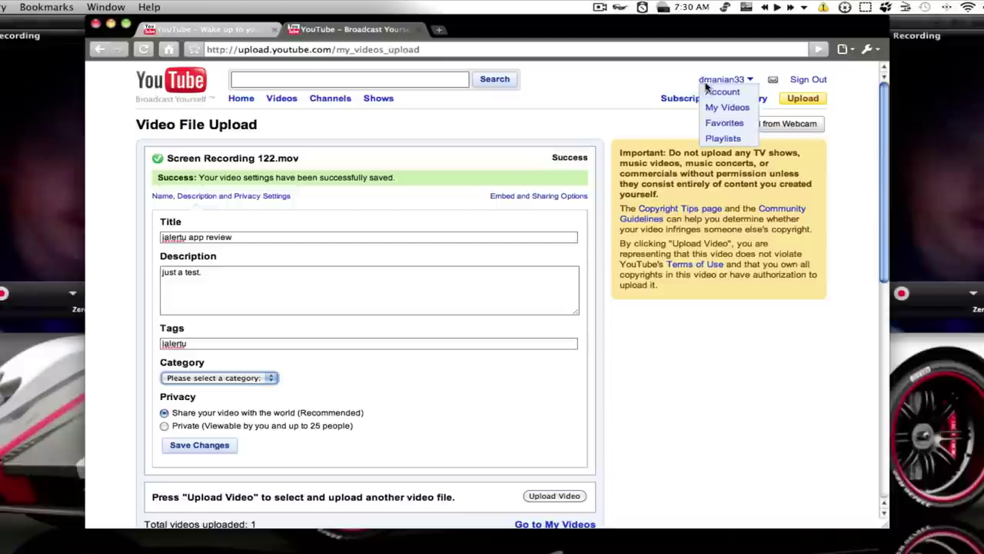
Start uploading Screen Recording 122.mov to YouTube, then cancel the upload.
left_click(241, 100)
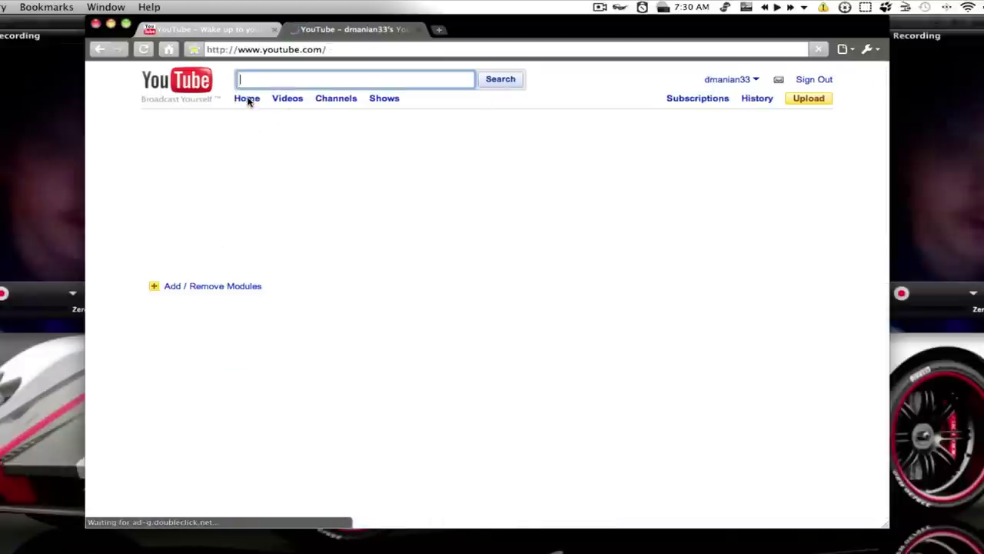
left_click(798, 103)
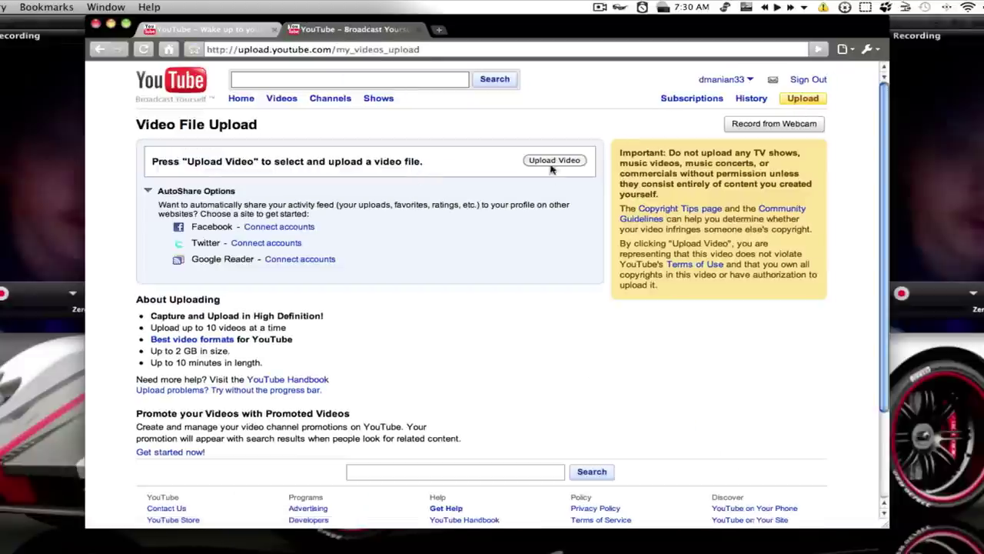
left_click(554, 161)
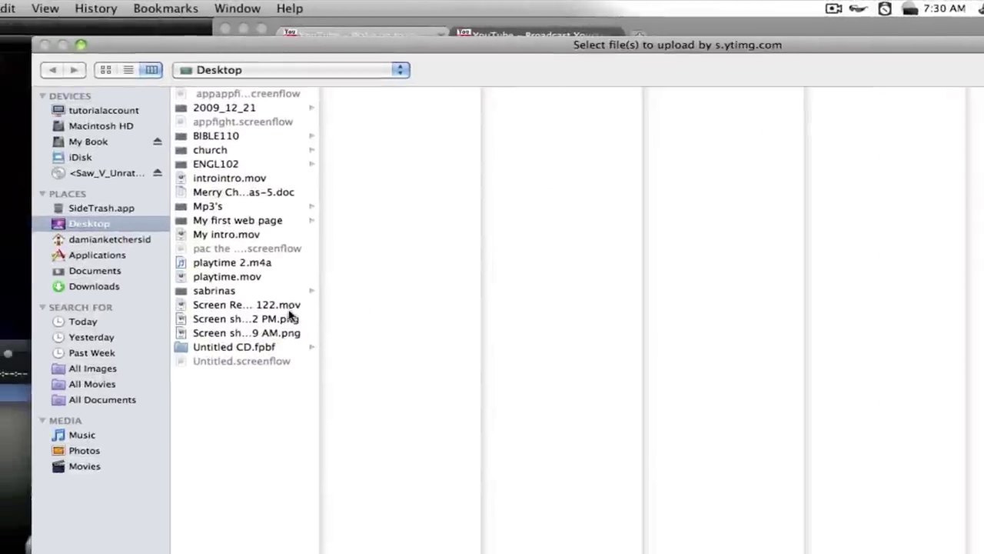
left_click(149, 257)
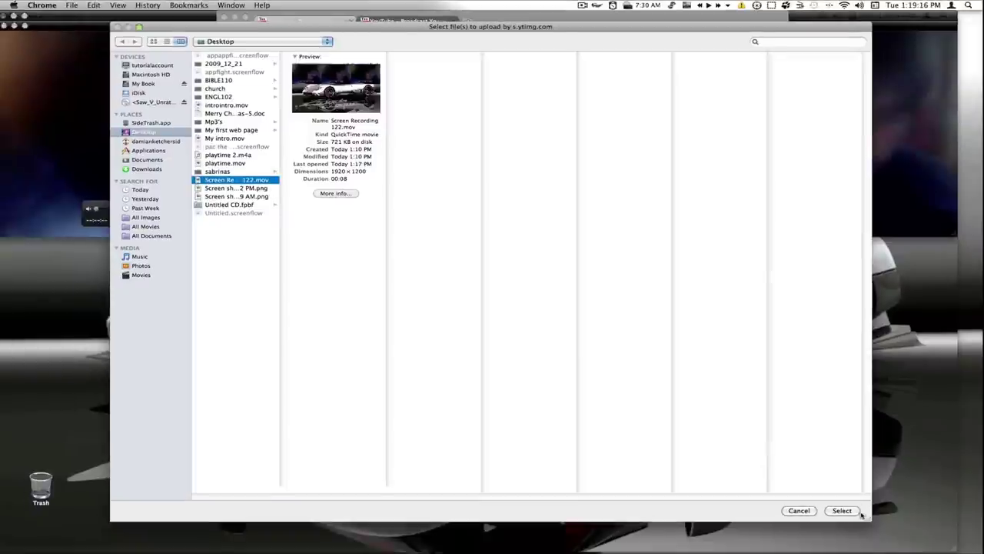
left_click(852, 512)
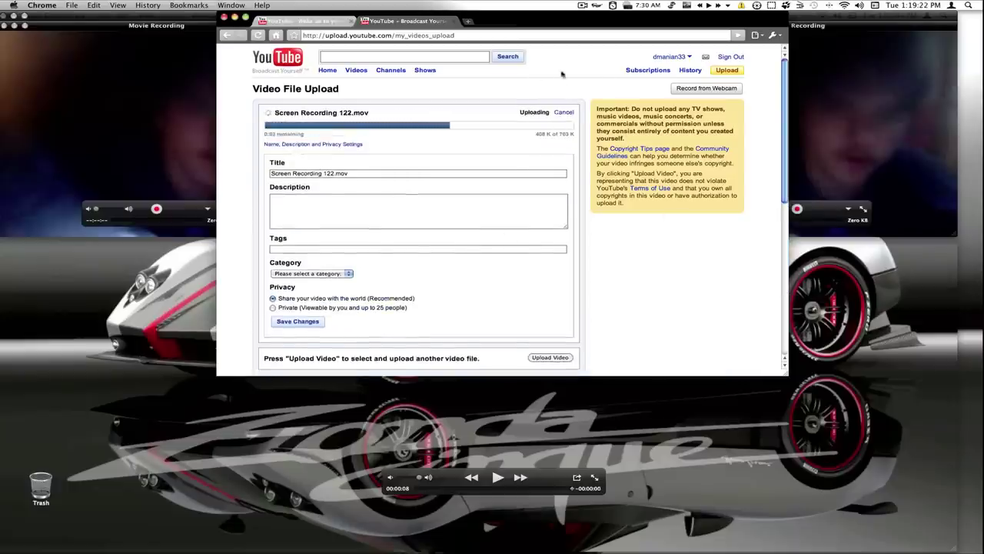
left_click(564, 113)
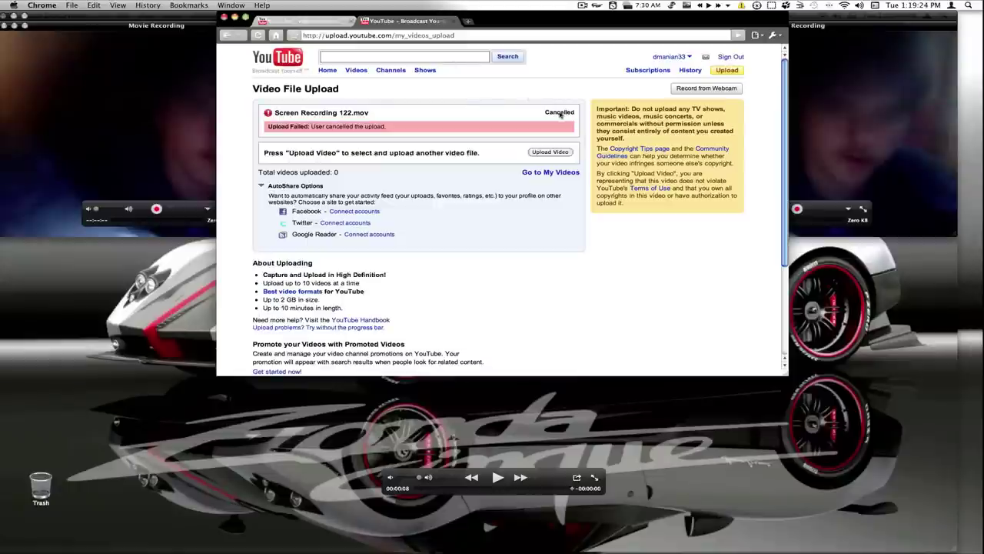
Minimize Chrome, cancel QuickTime's YouTube sign-in, and close the recording window.
left_click(236, 17)
left_click(536, 110)
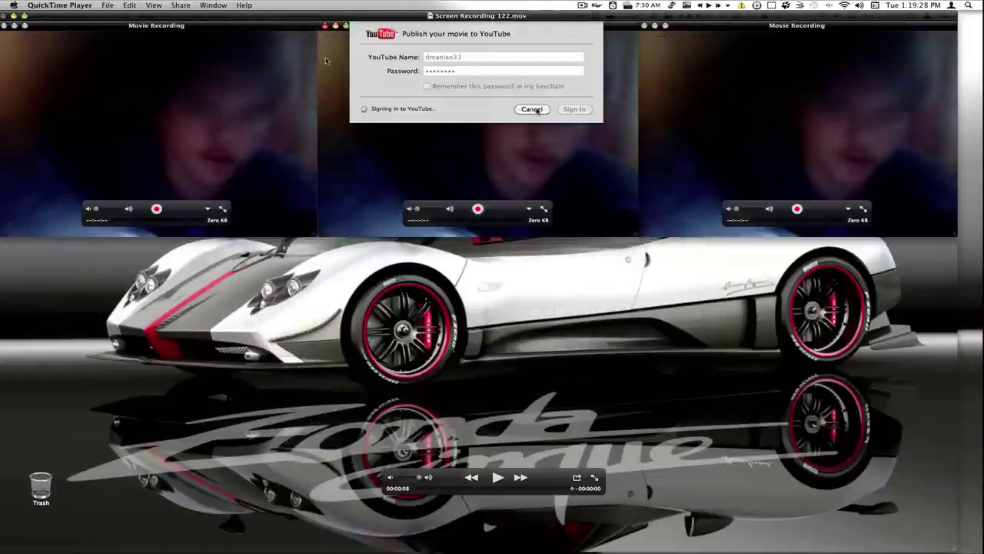
left_click(536, 110)
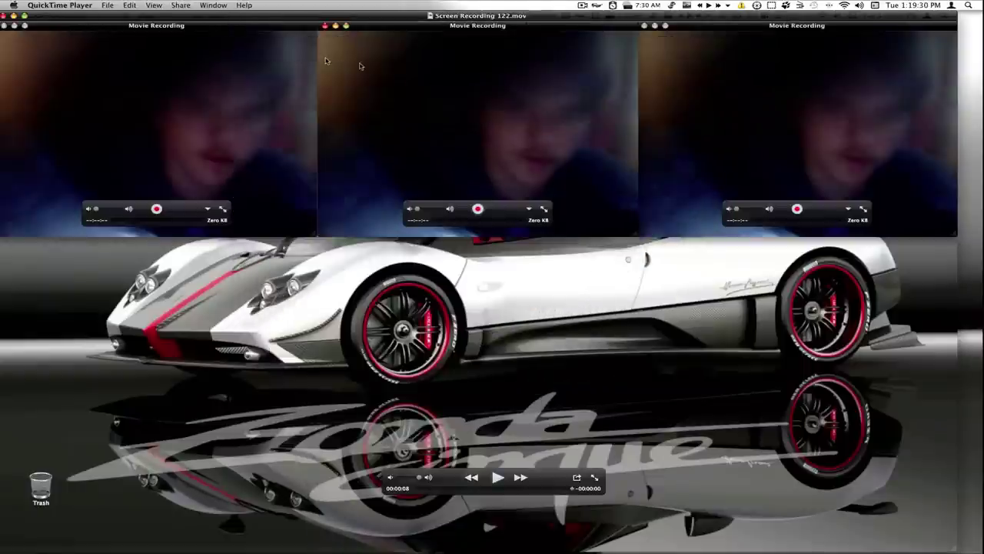
left_click(5, 16)
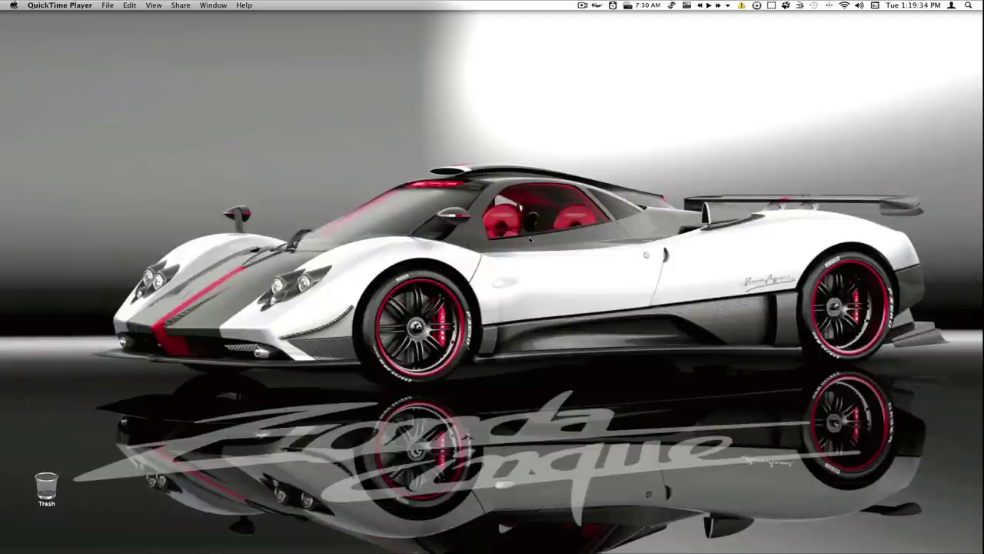
Launch iMovie and create New Project 2 with the default Widescreen 16:9, no-theme settings.
key("ctrl+space")
type("im")
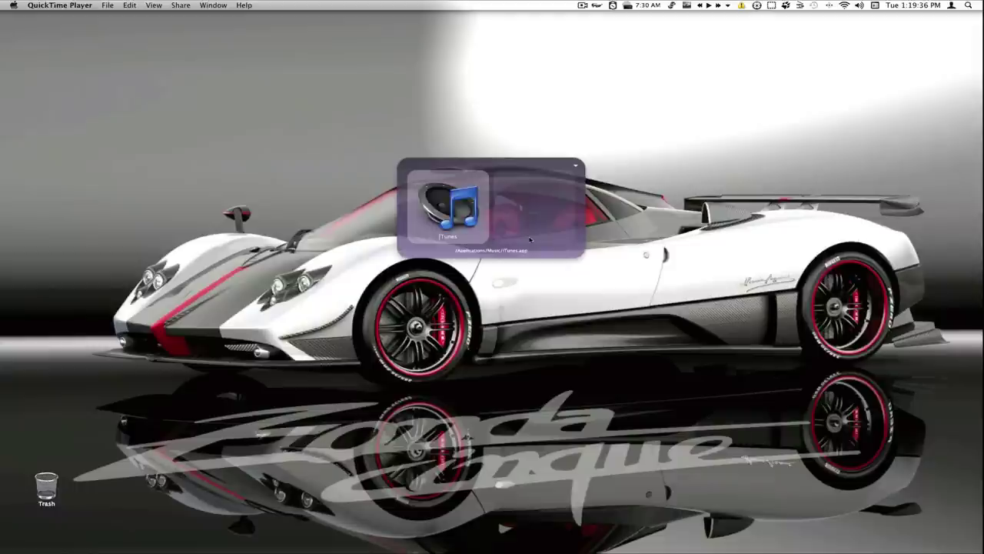
key("Return")
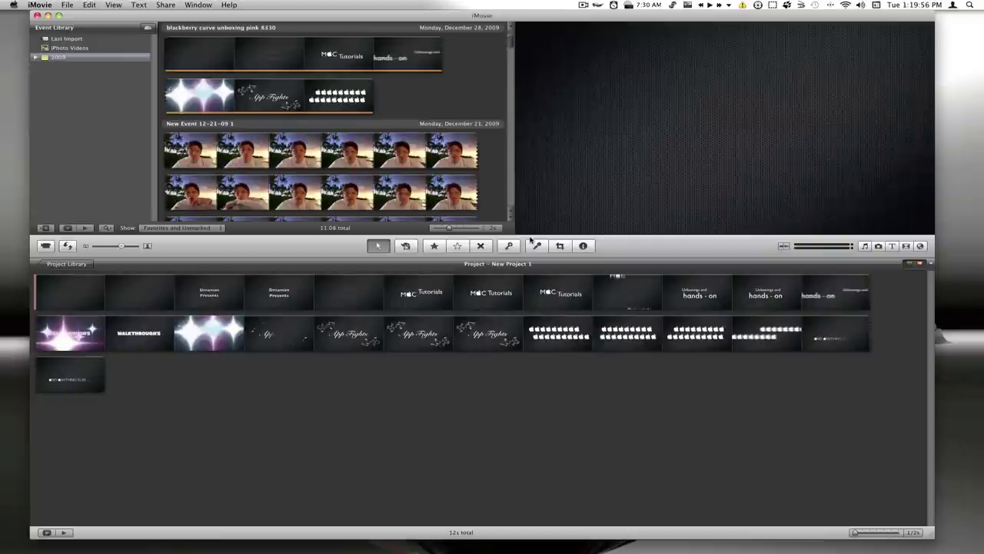
left_click(69, 5)
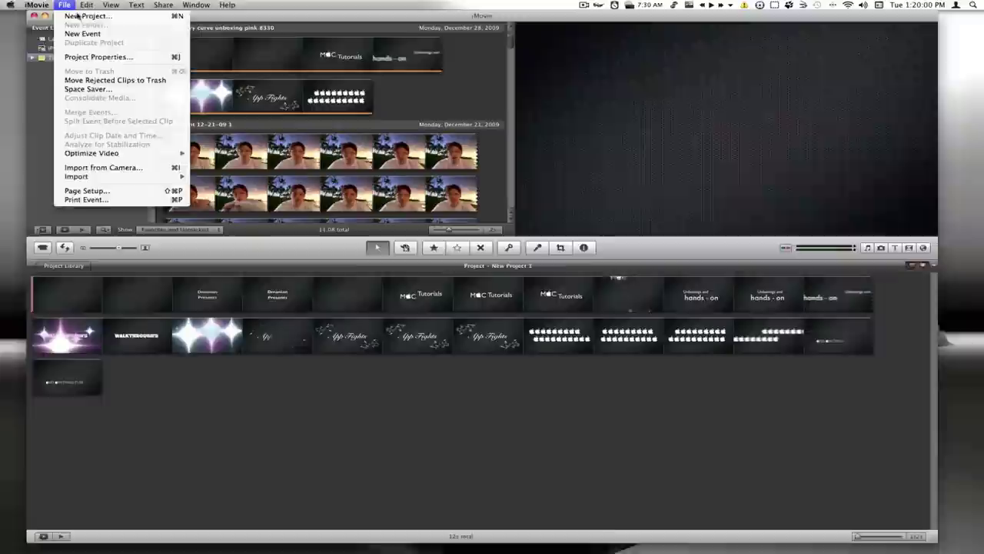
left_click(74, 25)
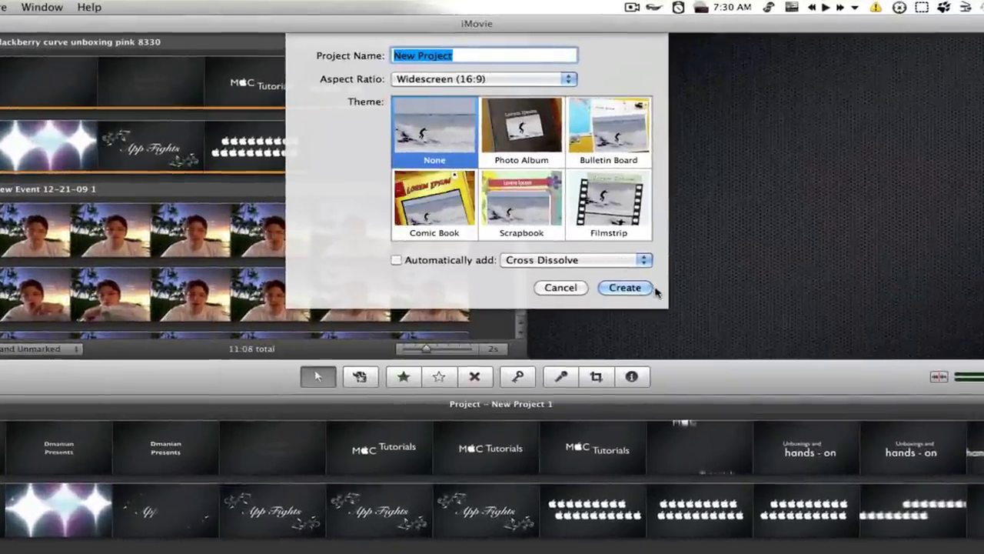
left_click(625, 287)
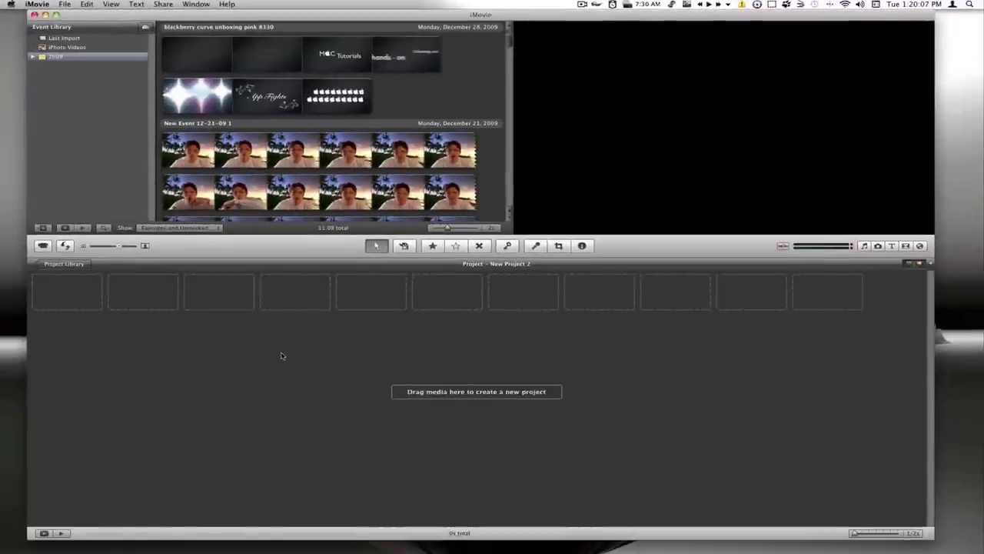
Import Screen Recording 122.mov from the Desktop into the existing blackberry curve unboxing pink 8330 event.
left_click(64, 4)
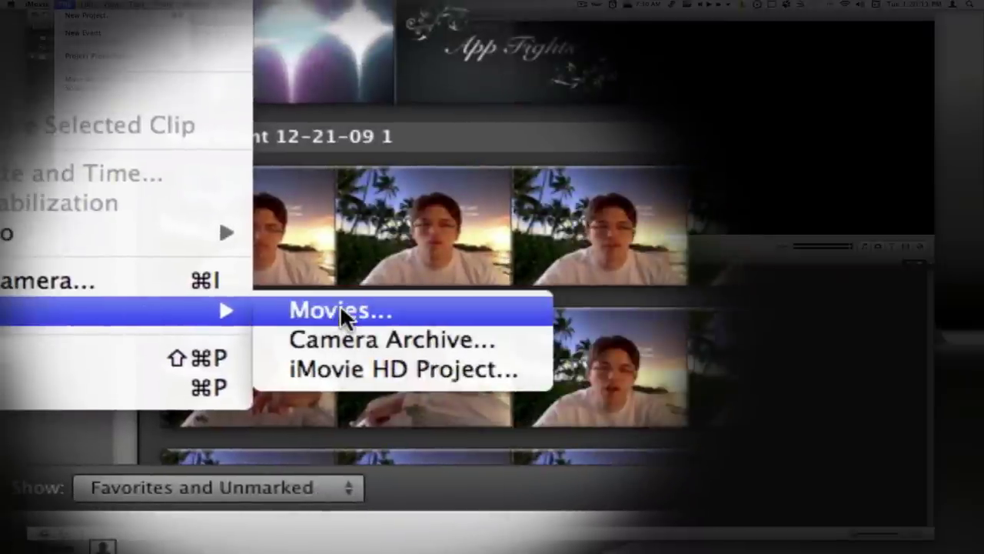
left_click(340, 308)
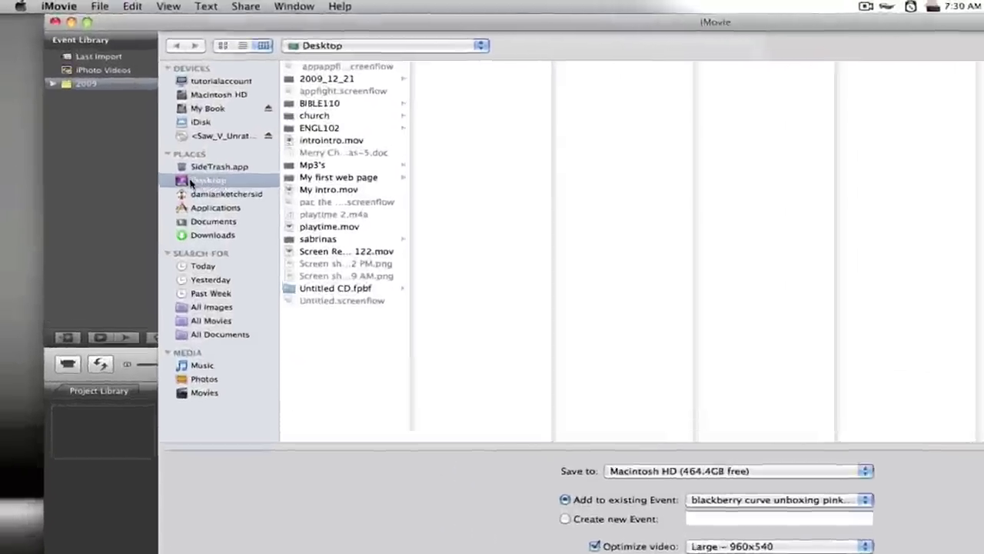
left_click(352, 265)
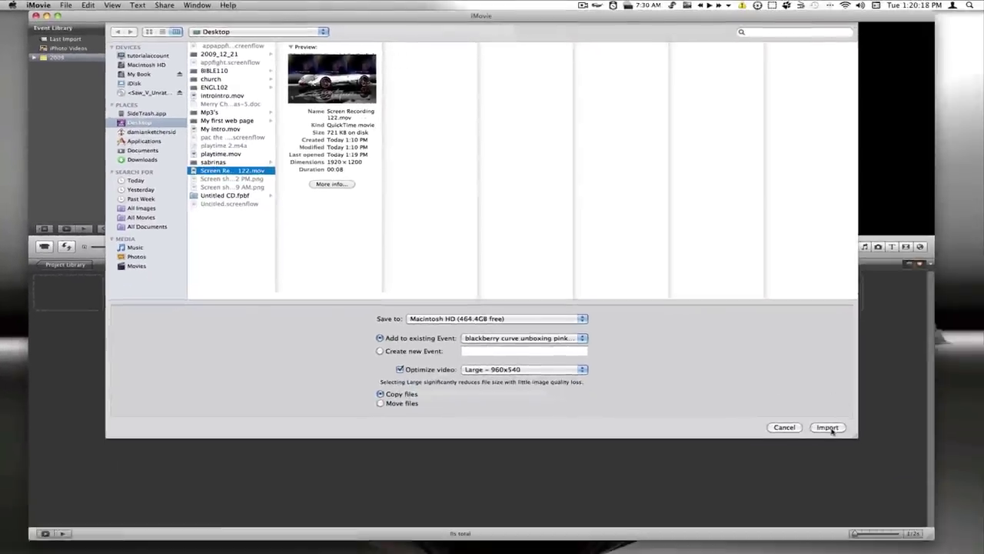
left_click(828, 427)
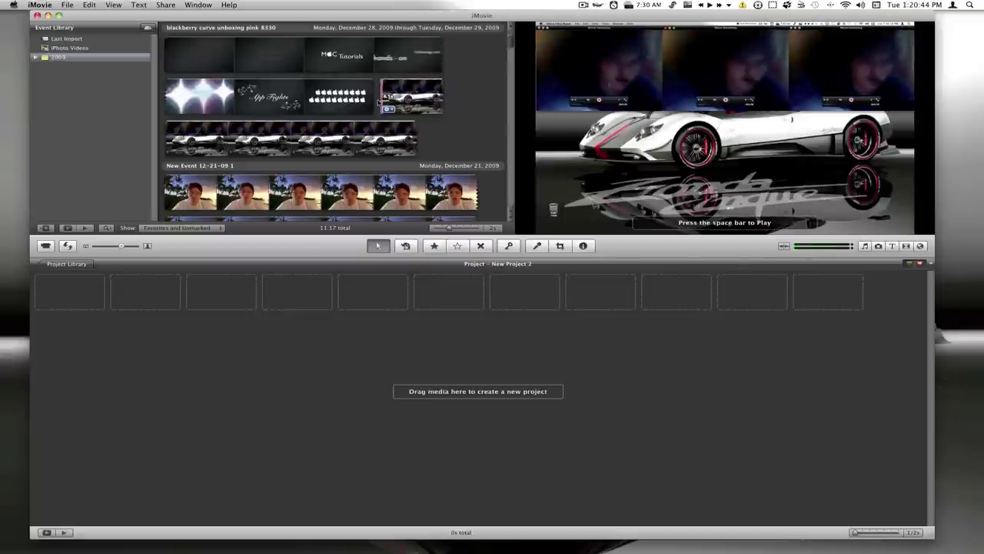
Add an 8.5-second selection of the car clip to New Project 2 and preview it.
left_click_drag(379, 98, 427, 141)
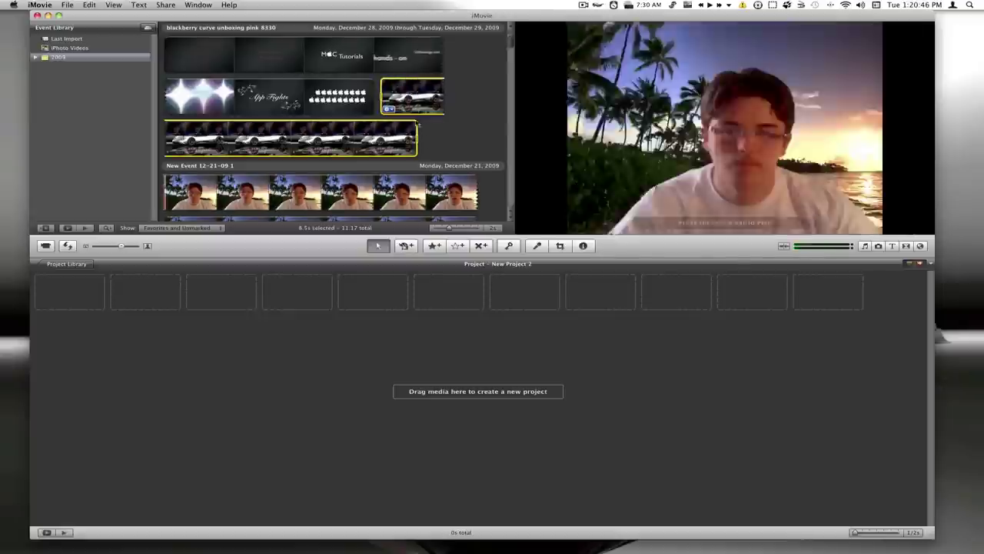
left_click_drag(413, 95, 80, 293)
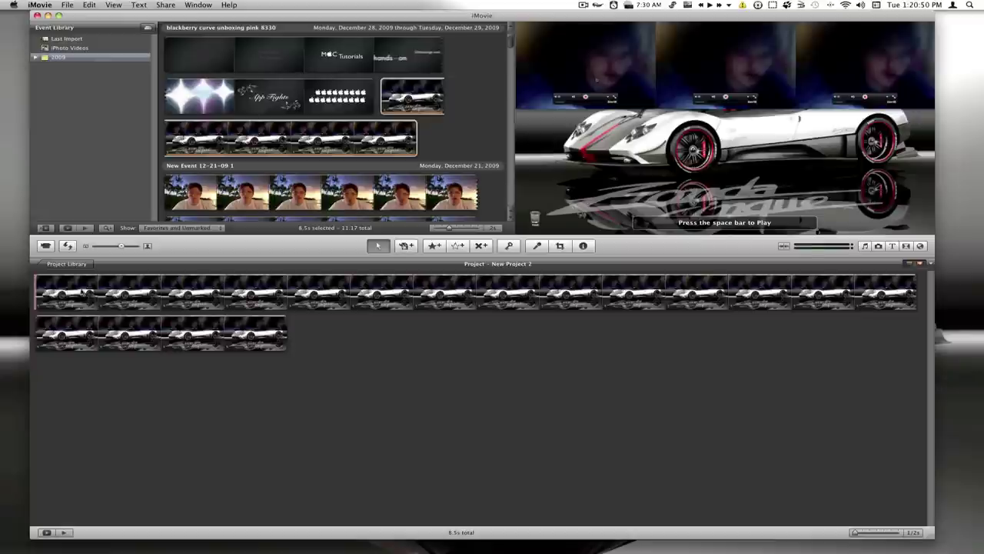
mouse_move(39, 295)
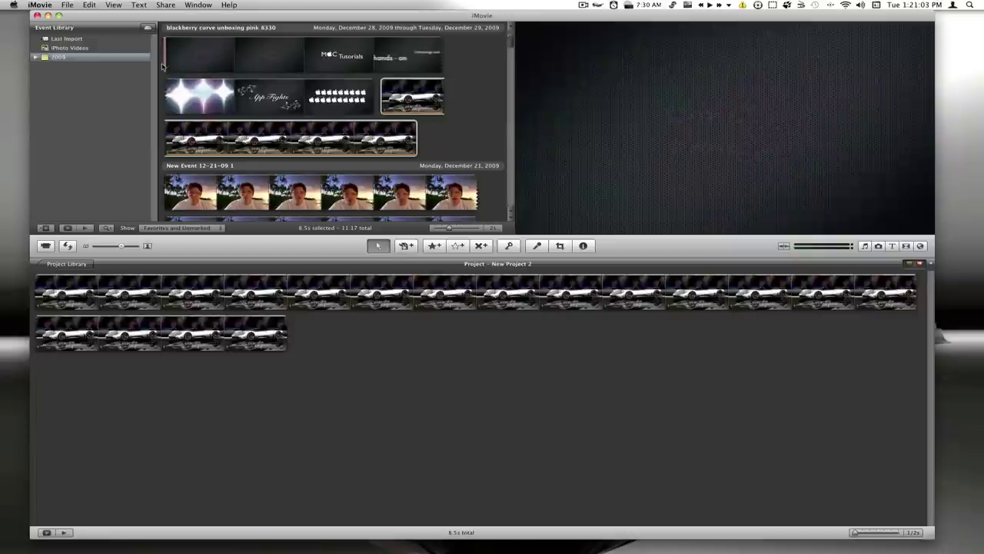
key("space")
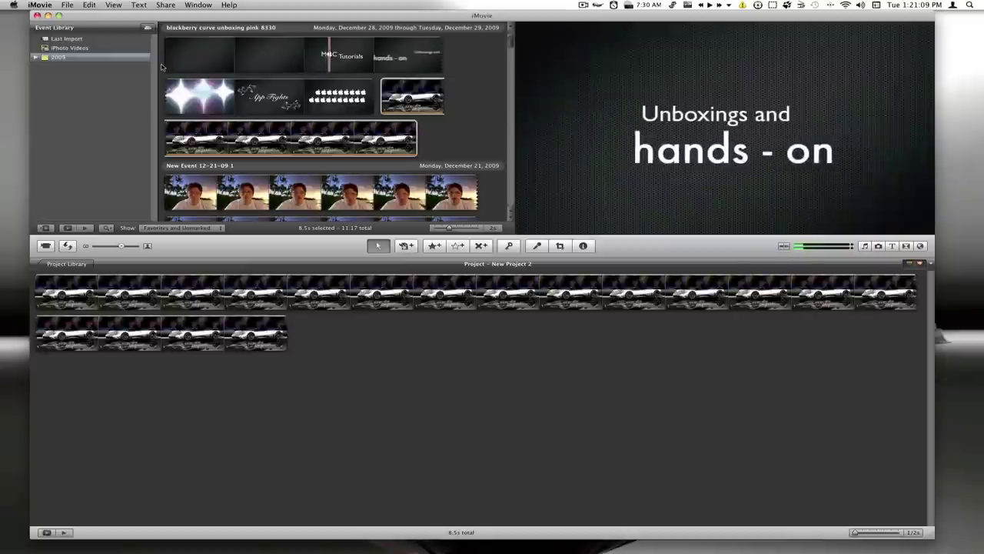
key("space")
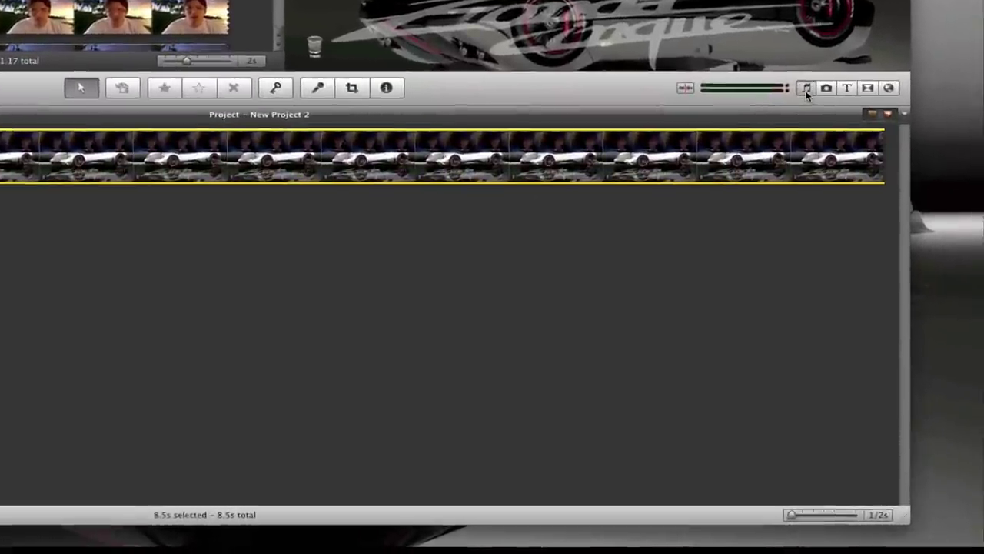
Browse the media browsers, ending on the Titles browser with styles like Centered and Lower Third.
left_click(805, 88)
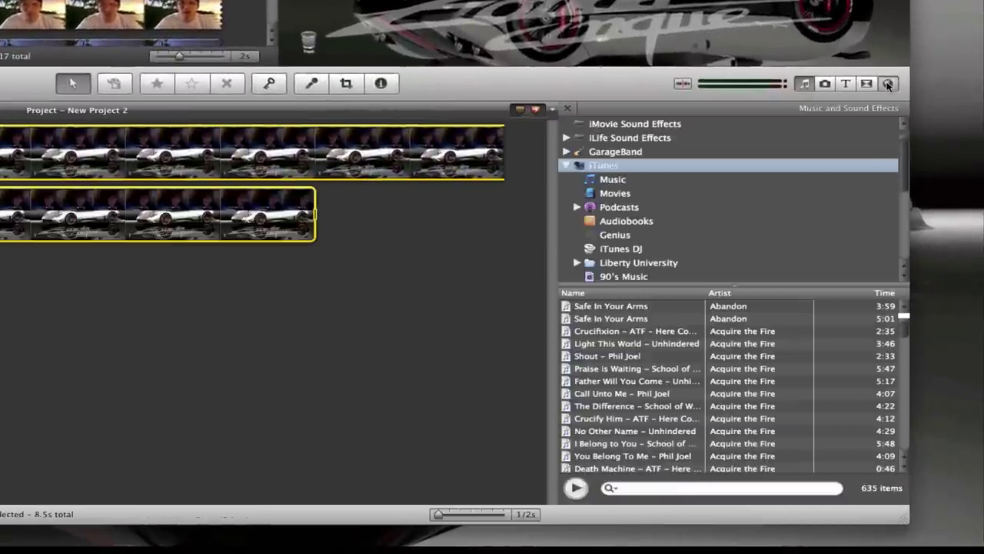
left_click(887, 84)
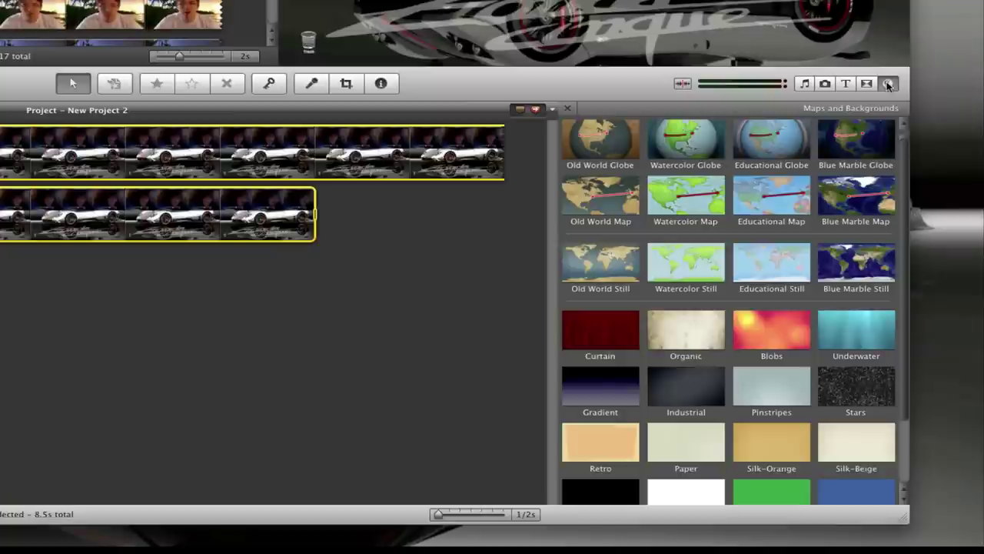
left_click(865, 83)
left_click(864, 88)
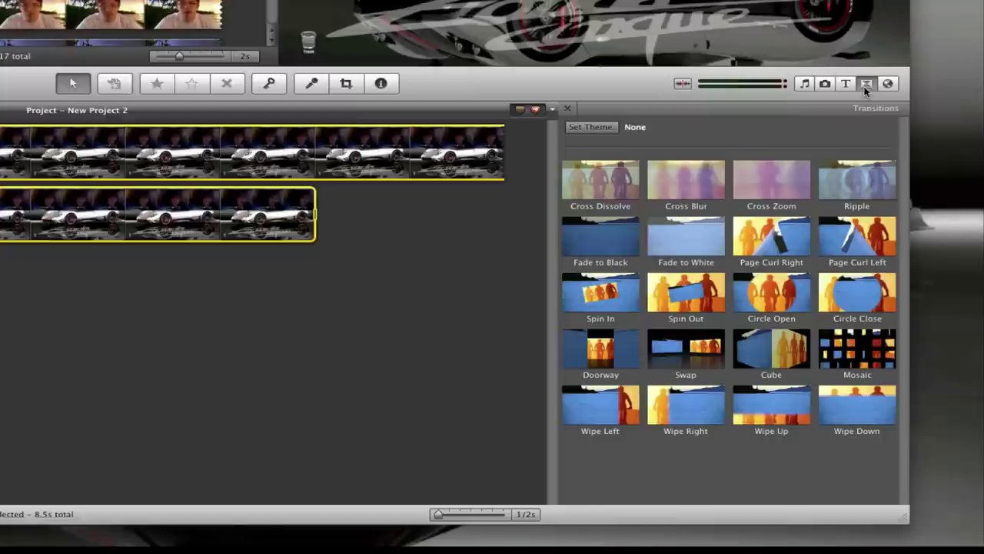
left_click(848, 83)
left_click(825, 84)
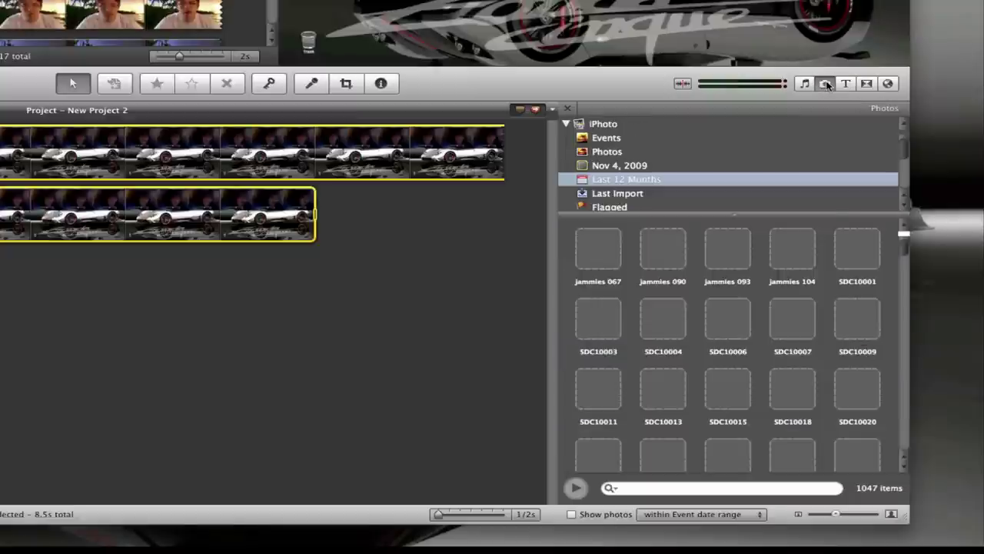
left_click(846, 84)
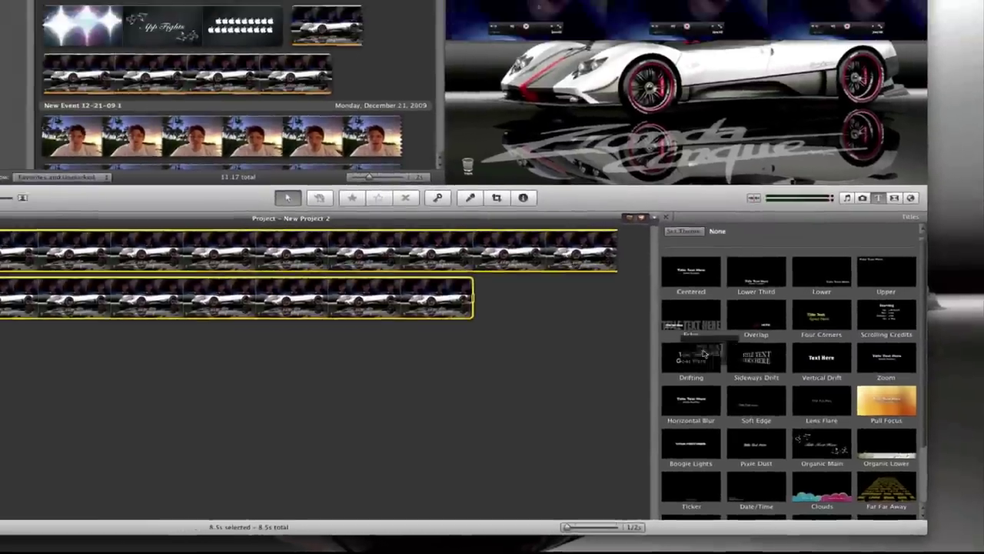
Place an Industrial-background title reading 'what up' / 'youtube' at the project start and preview it.
left_click_drag(705, 354, 0, 255)
left_click_drag(23, 294, 29, 290)
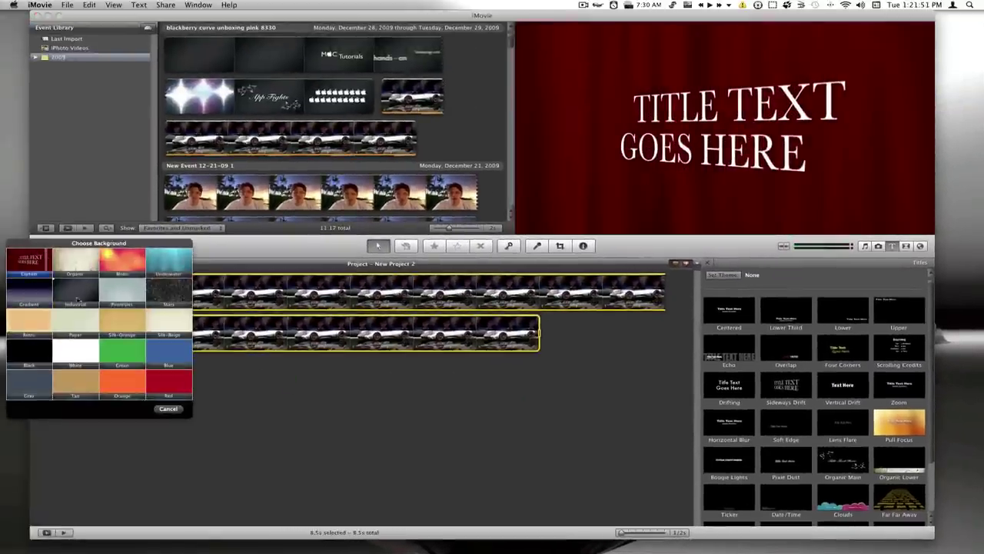
left_click(77, 300)
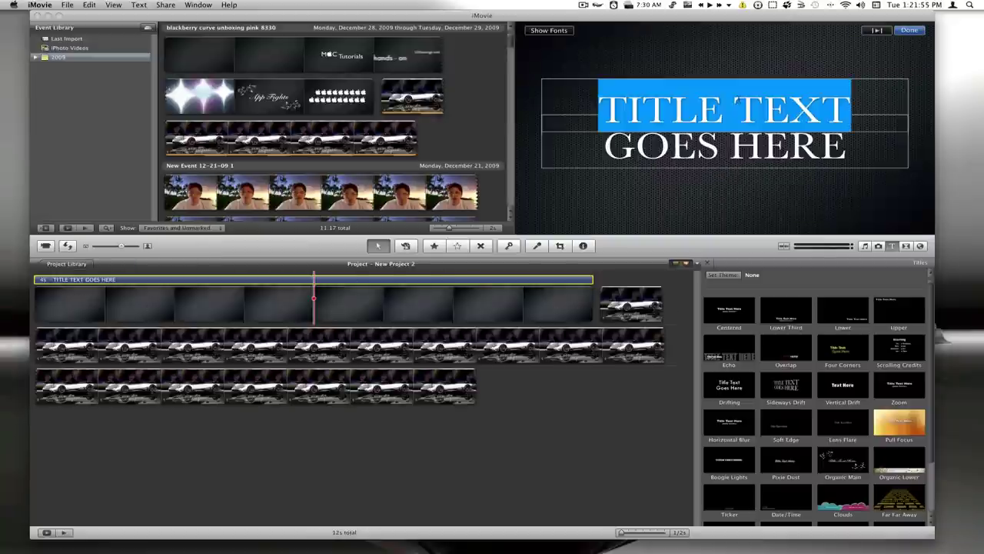
type("what up")
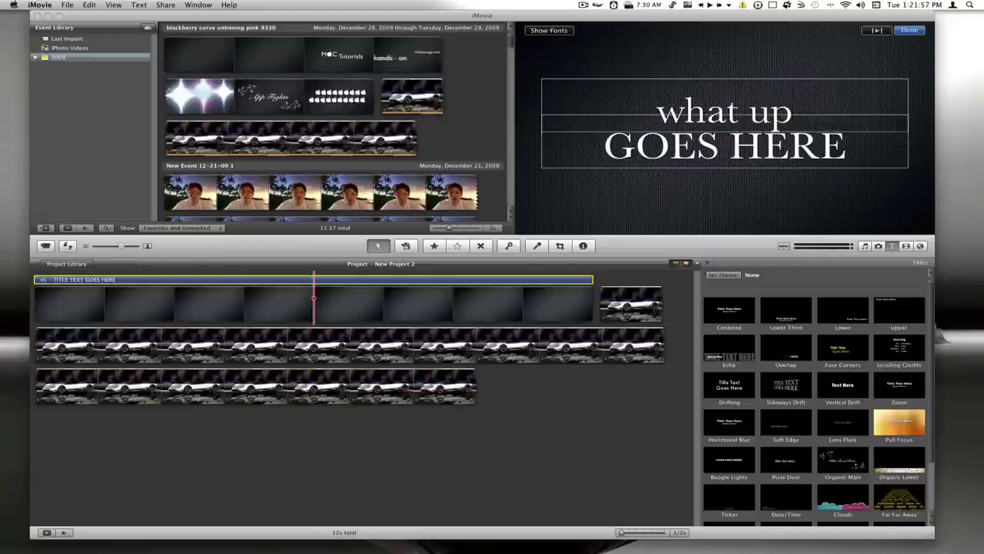
key("Tab")
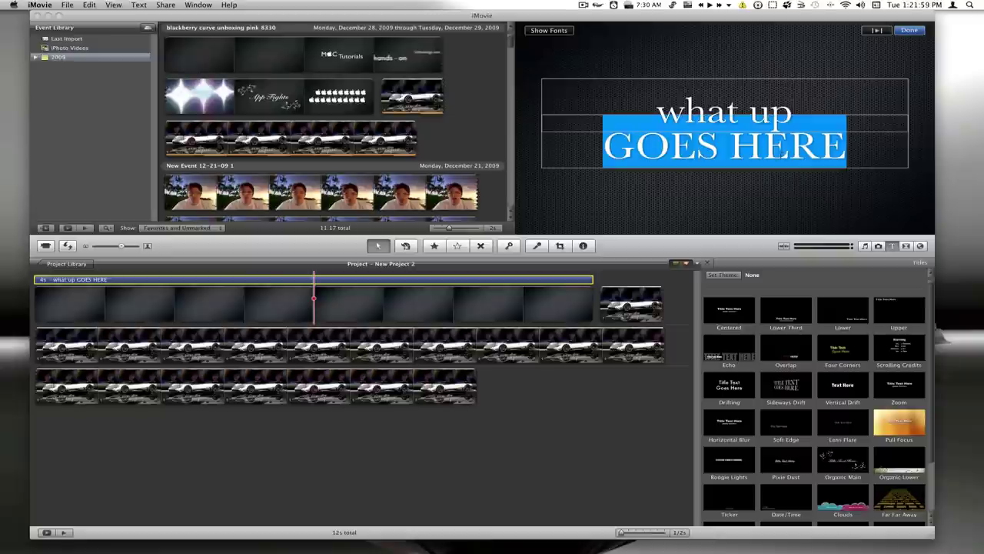
type("youtube")
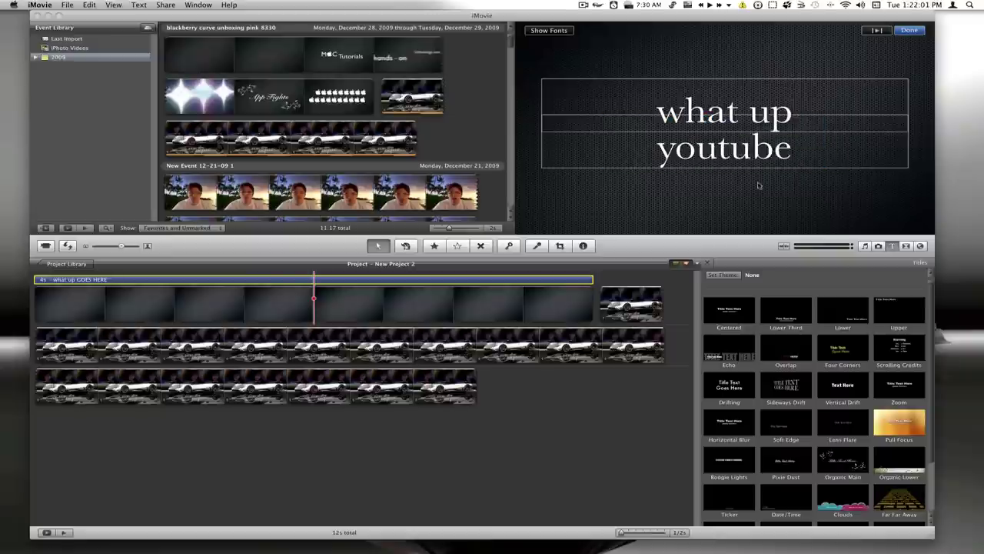
left_click(729, 203)
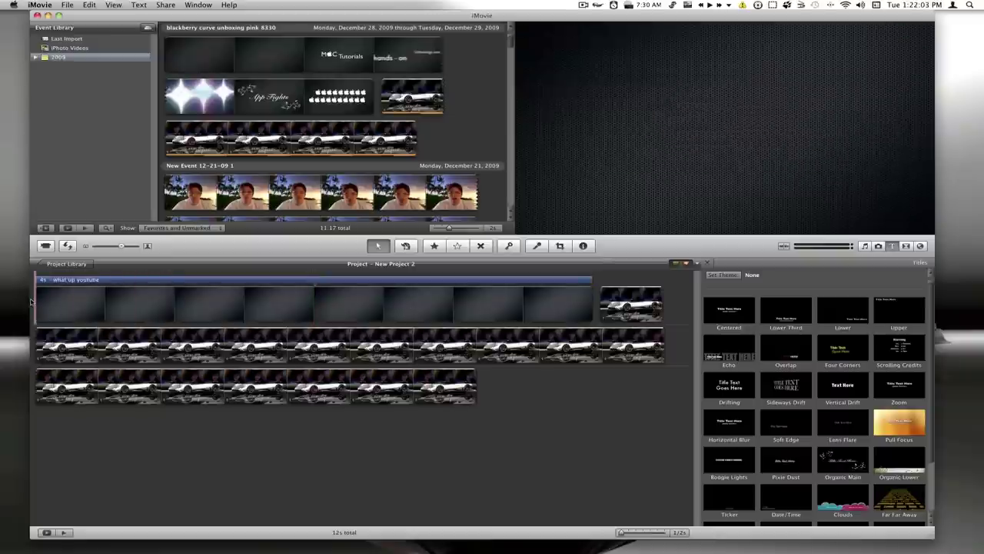
key("space")
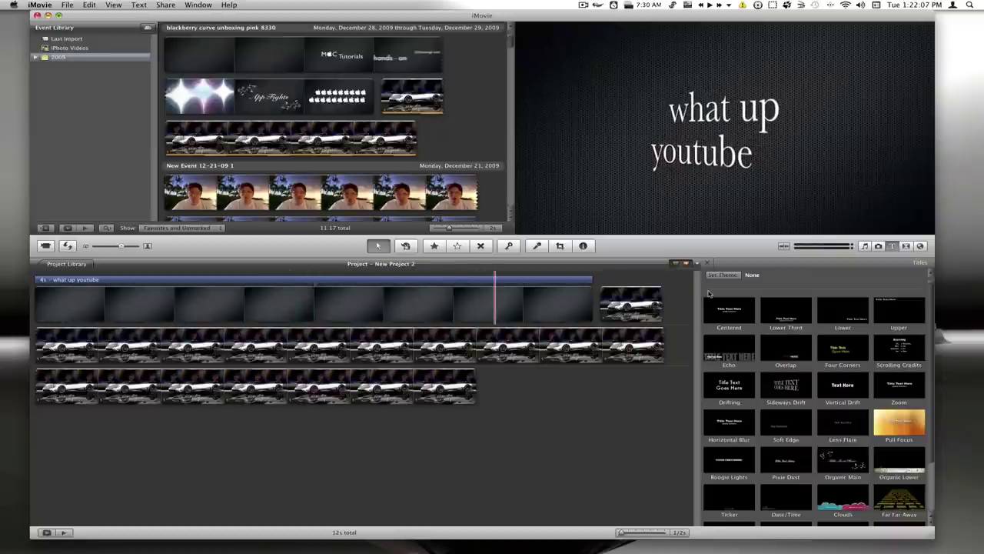
Search the music library for 'dami' and drop the song 'playtime' under the project as background music.
left_click(865, 246)
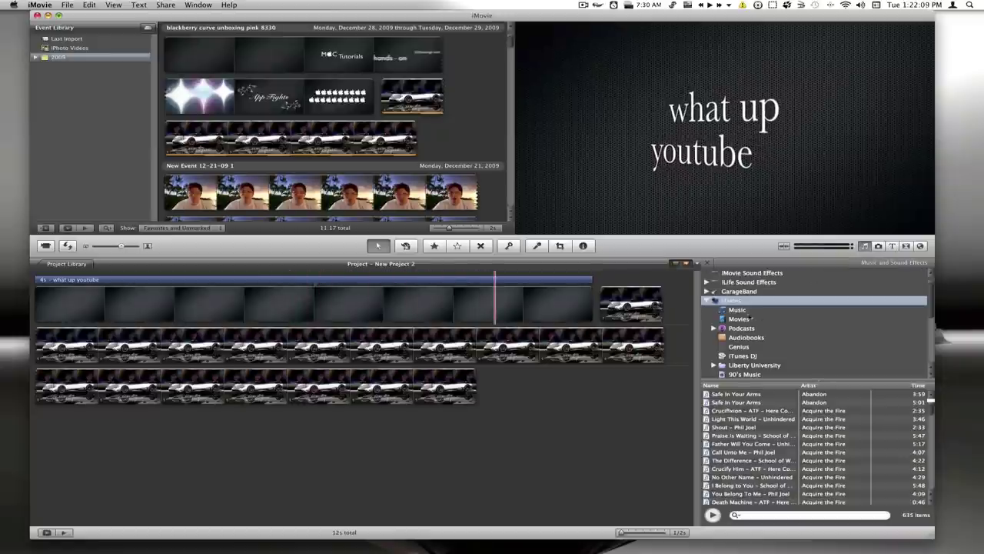
scroll(778, 478, "down", 2)
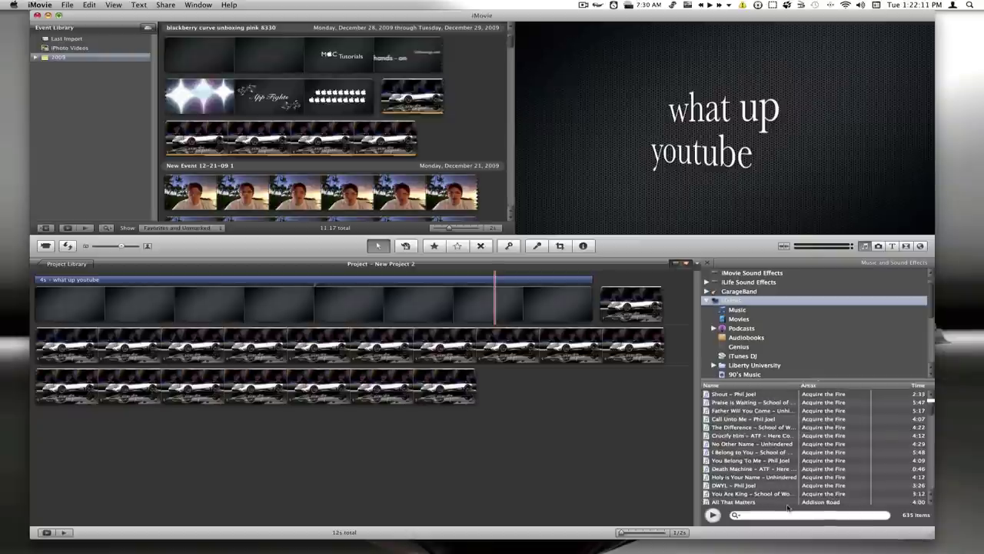
left_click(792, 514)
type("dam")
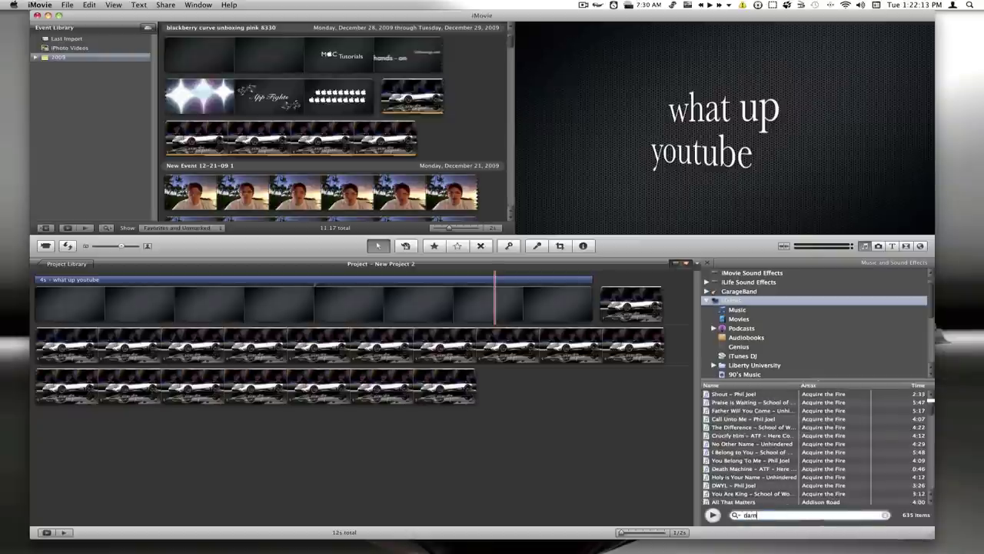
type("i")
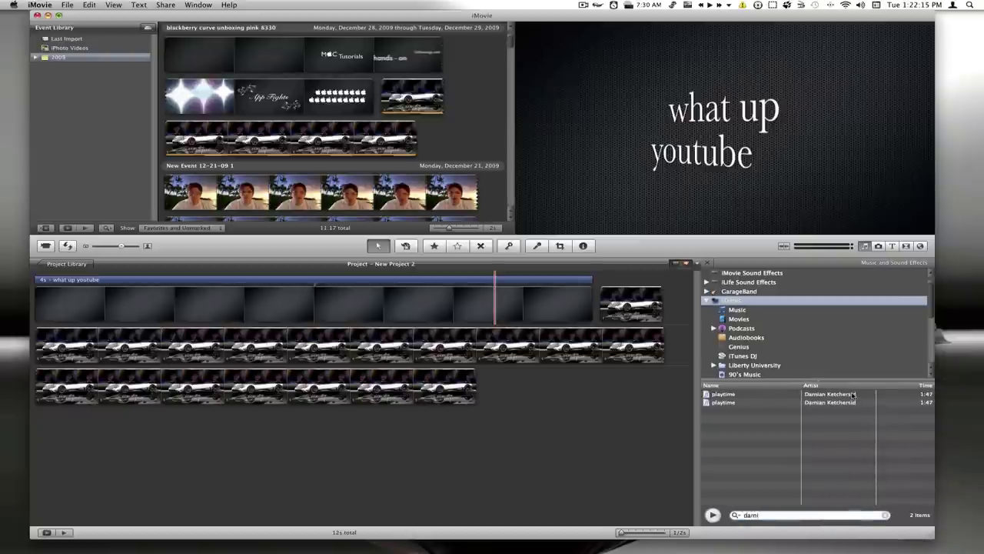
left_click_drag(854, 395, 46, 307)
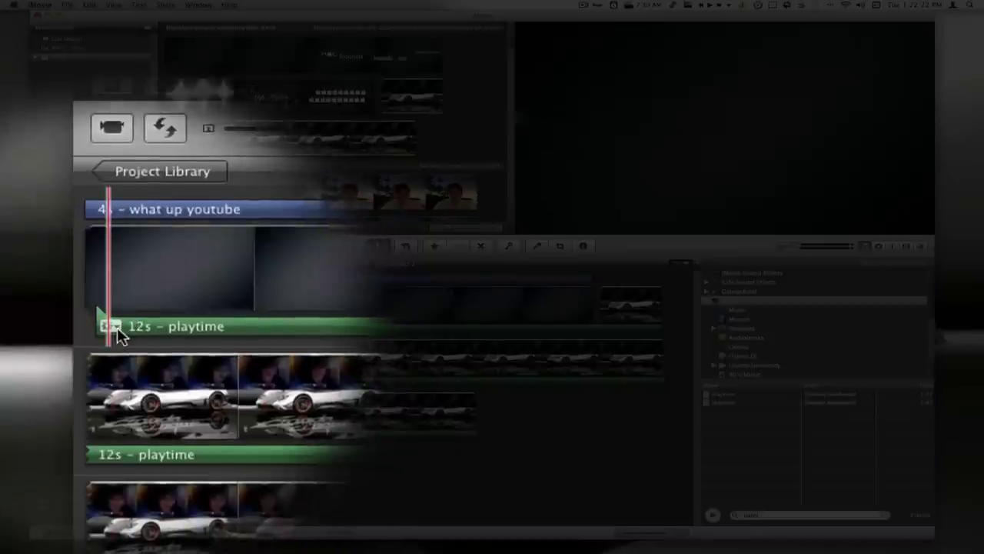
left_click(113, 327)
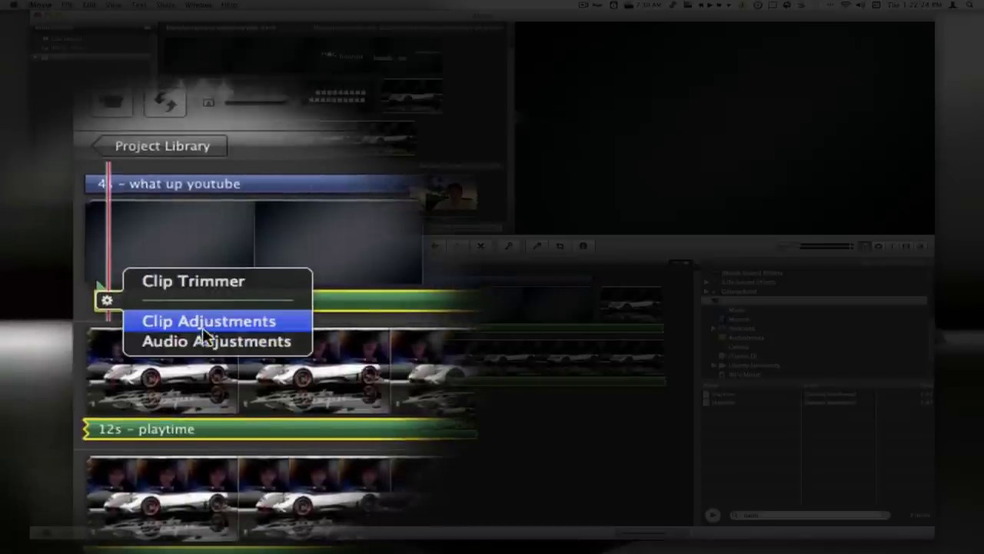
In the Clip Trimmer, extend the playtime music to the song's full 1:47 length.
left_click(150, 286)
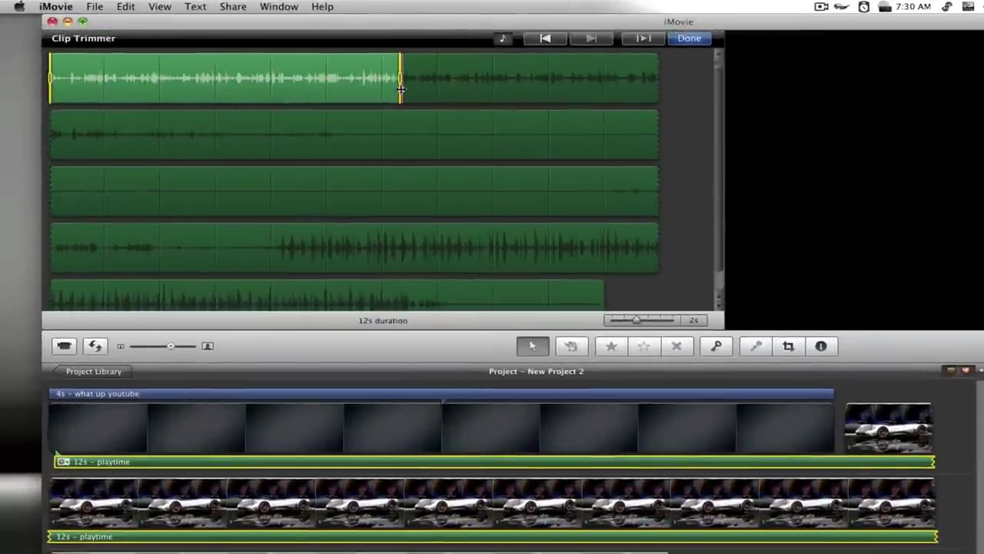
left_click_drag(400, 88, 608, 293)
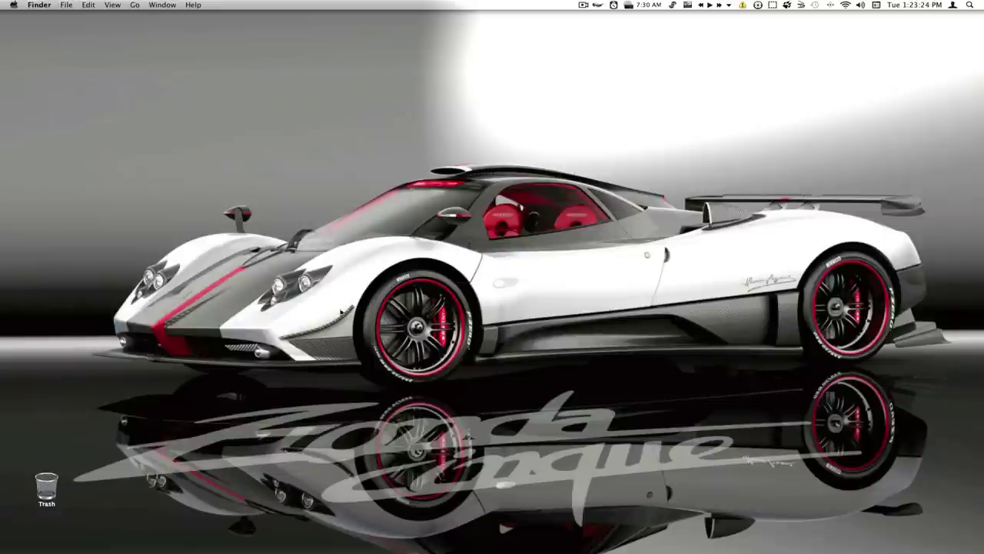
Bring Chrome forward, go to My Videos, and play Screen Recording 122.mov.
left_click(325, 529)
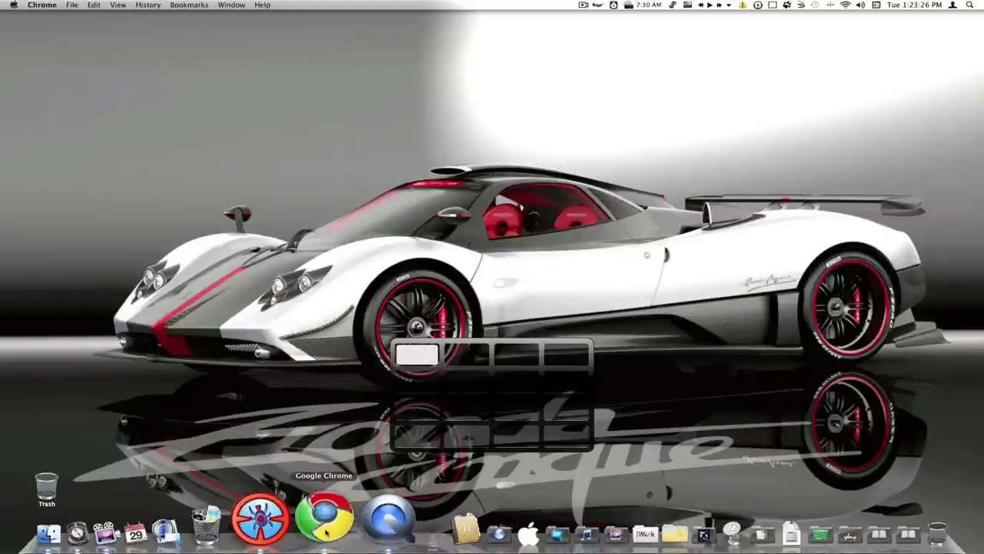
right_click(325, 529)
left_click(374, 406)
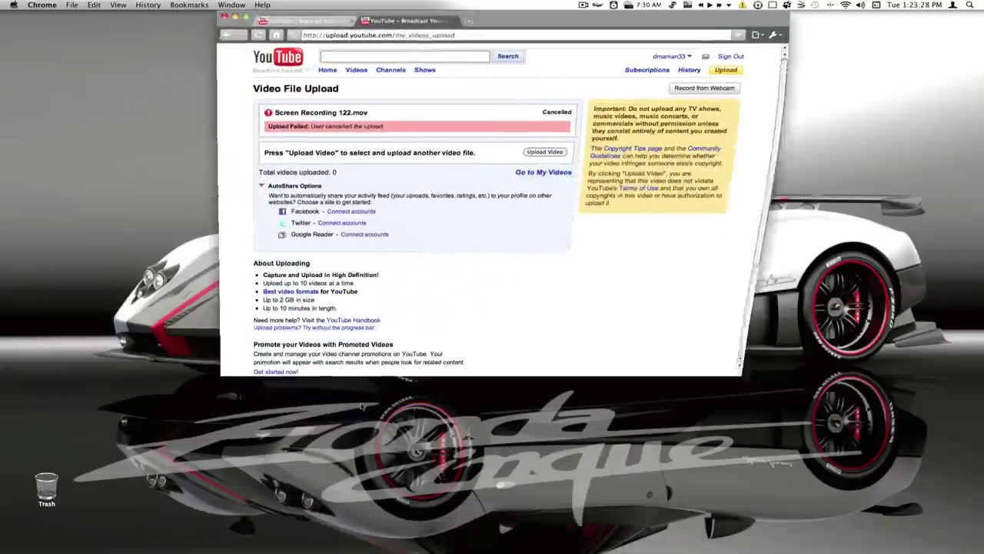
left_click(668, 62)
left_click(666, 77)
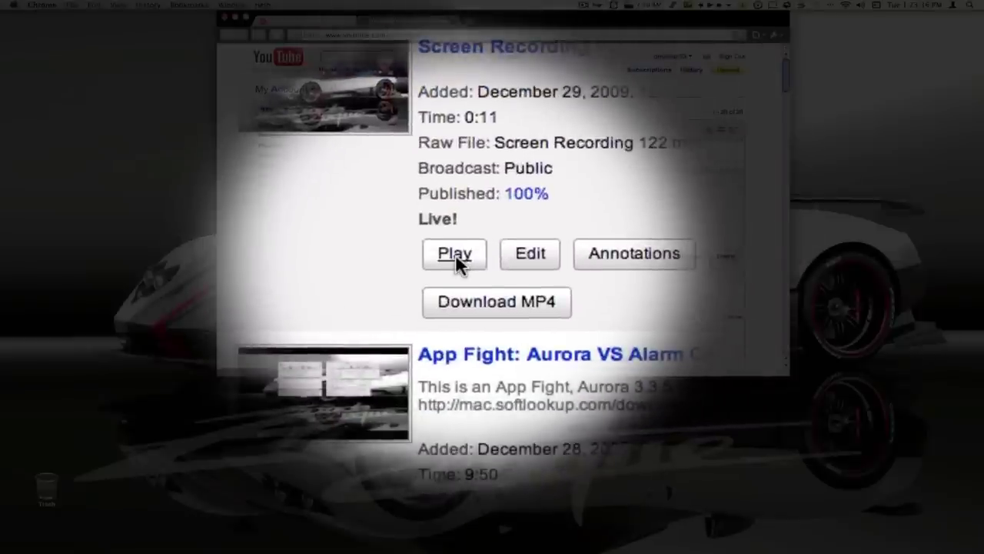
left_click(456, 259)
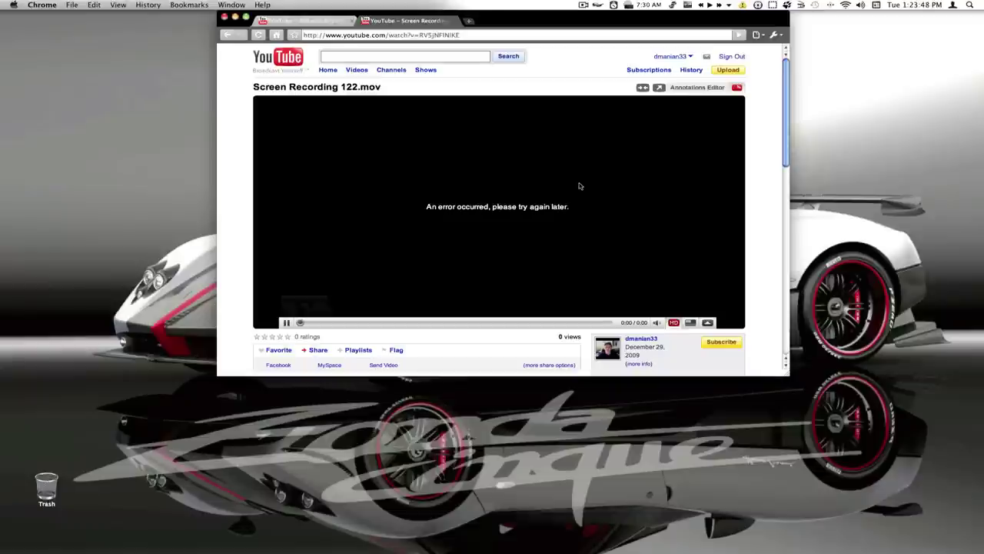
Minimize the Chrome window showing the Screen Recording 122.mov YouTube page to the Dock.
double_click(562, 21)
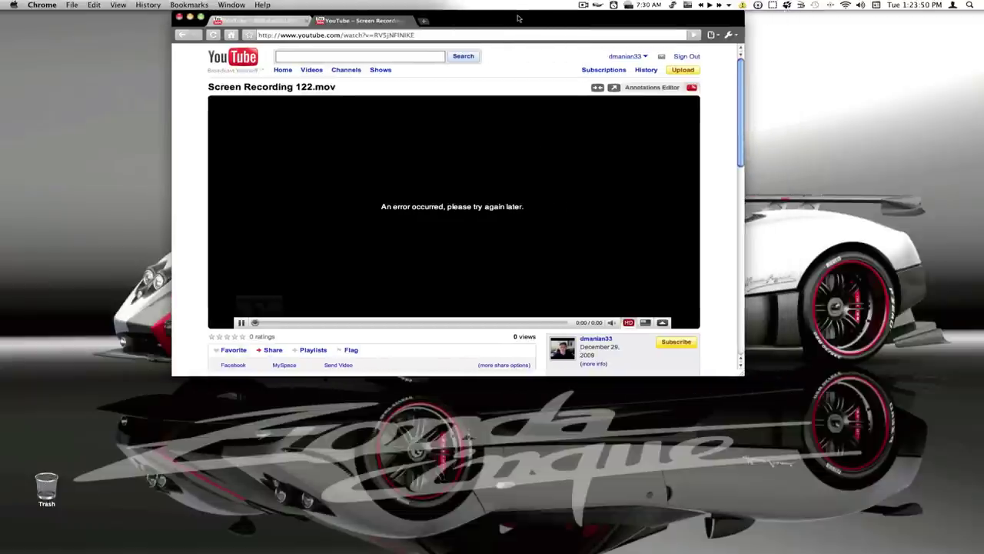